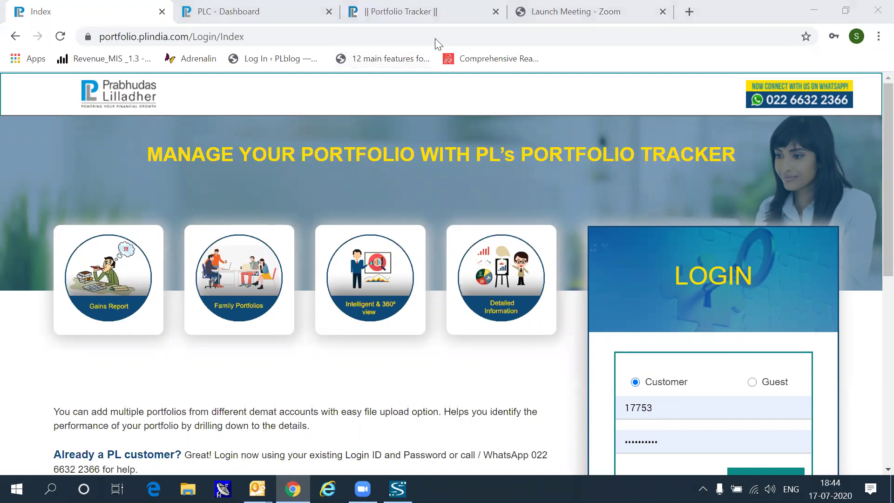
Go to the '|| Portfolio Tracker ||' back-office tab and open its Menu of modules.
left_click(457, 11)
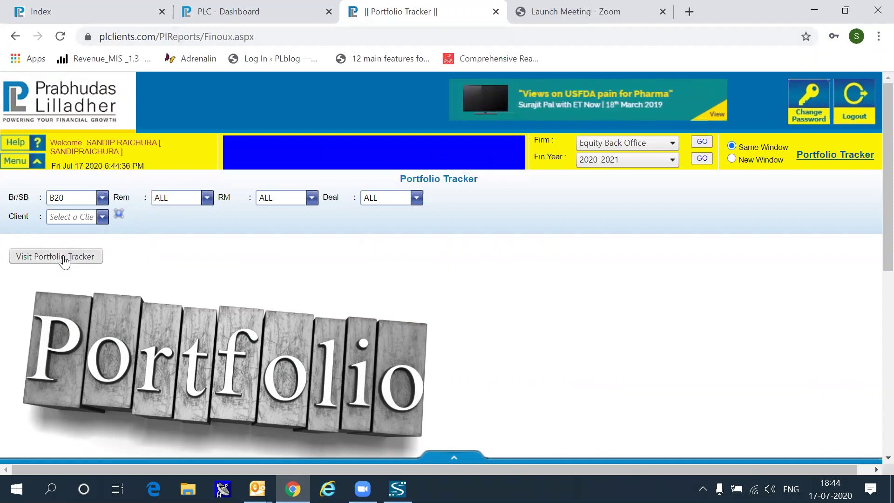
left_click(39, 165)
mouse_move(60, 349)
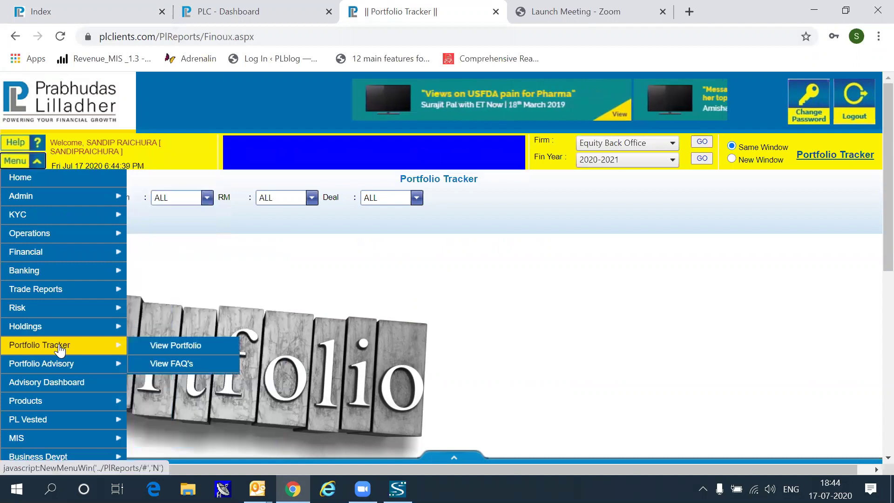
mouse_move(56, 326)
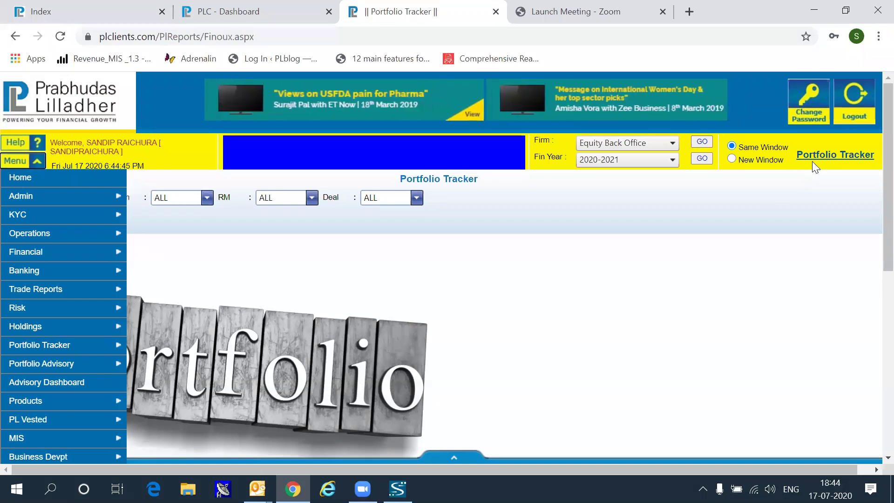
Launch Portfolio Tracker from the back office and return to the Index customer login page.
left_click(843, 156)
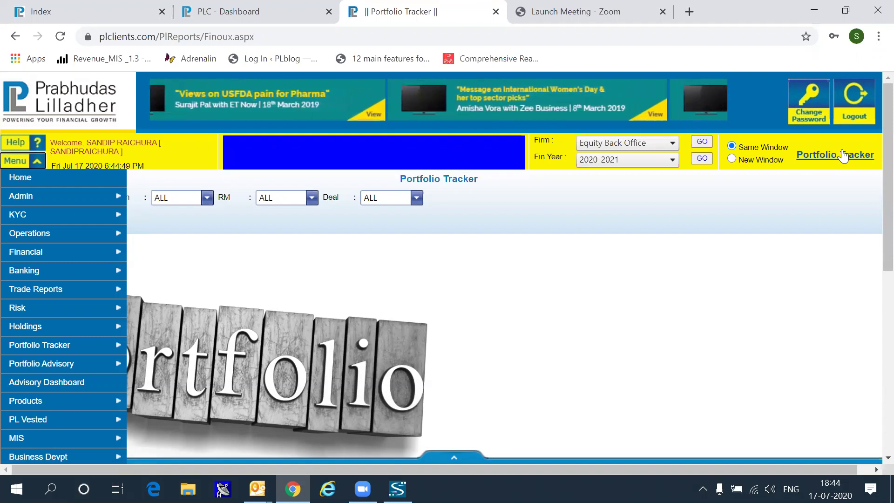
left_click(114, 6)
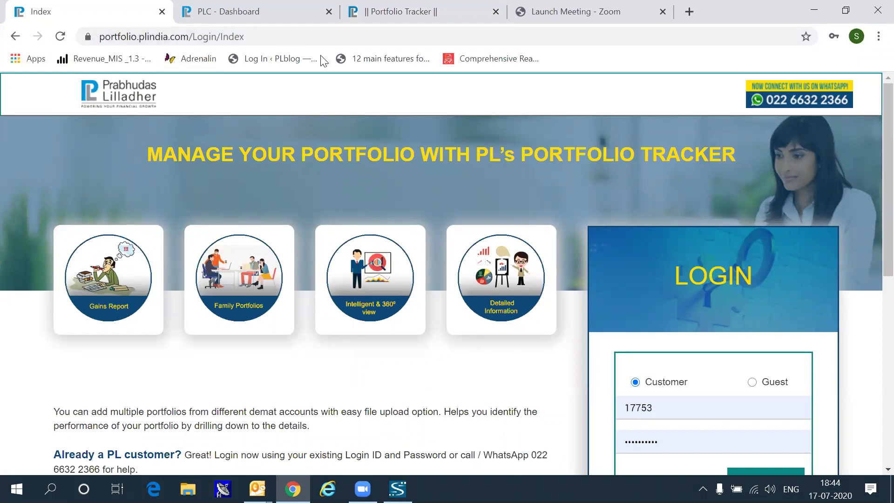
scroll(871, 207, "down", 1)
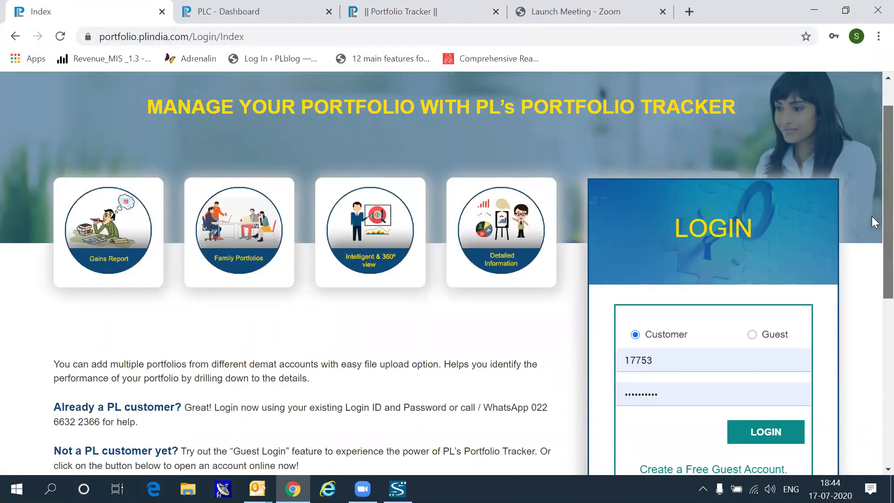
scroll(873, 237, "down", 1)
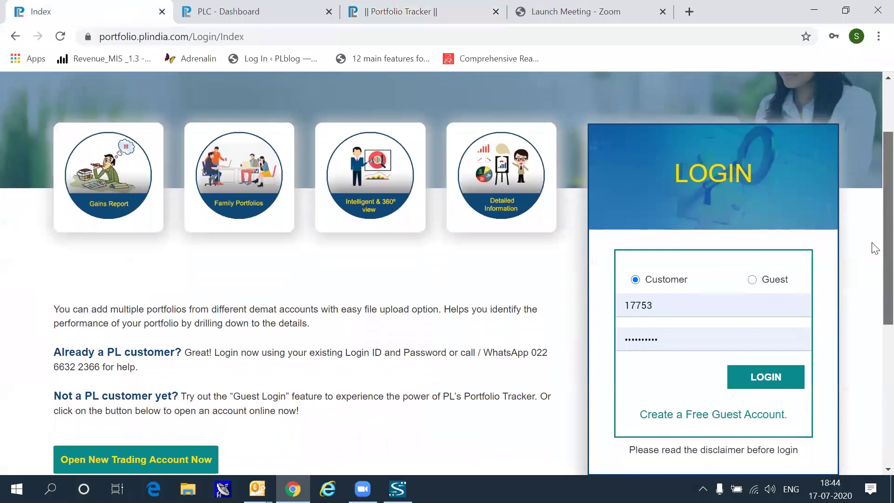
scroll(875, 258, "down", 1)
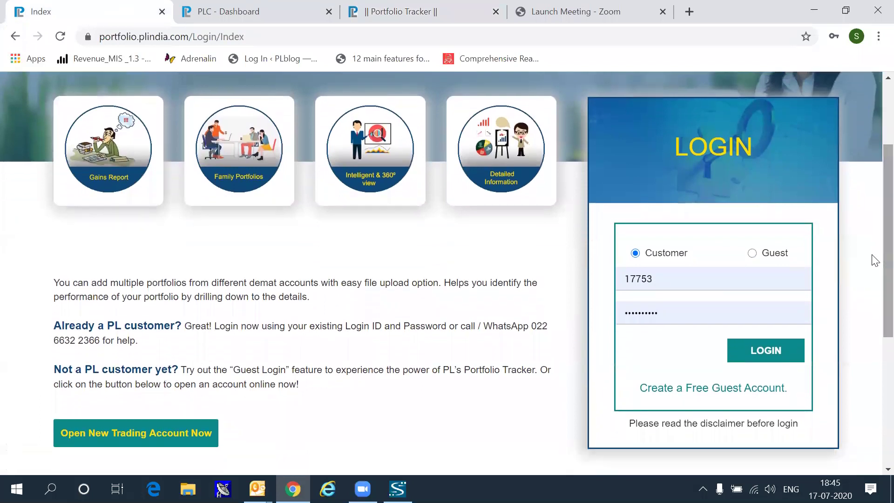
scroll(872, 170, "up", 3)
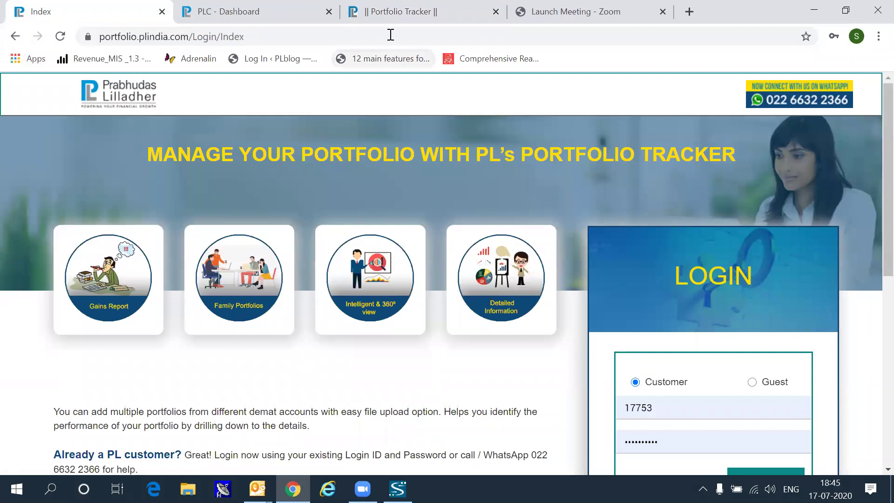
Check the PLC Dashboard profile options, then log into the tracker as the customer.
left_click(283, 15)
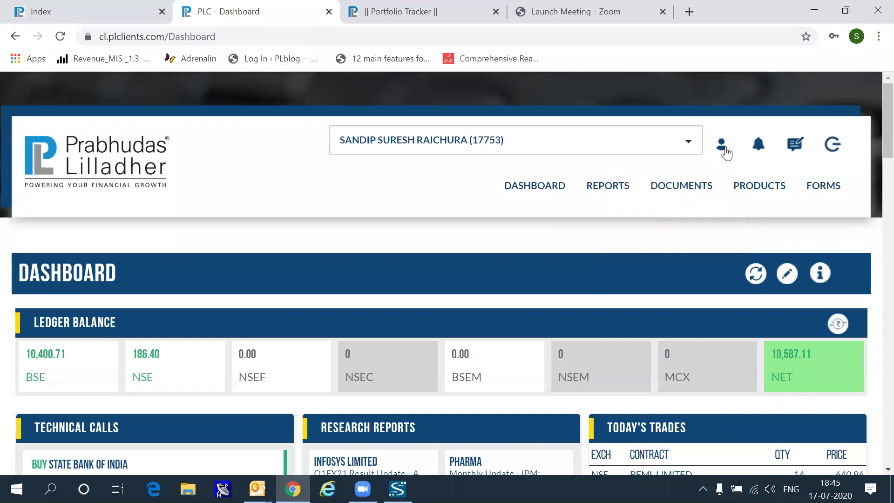
left_click(722, 147)
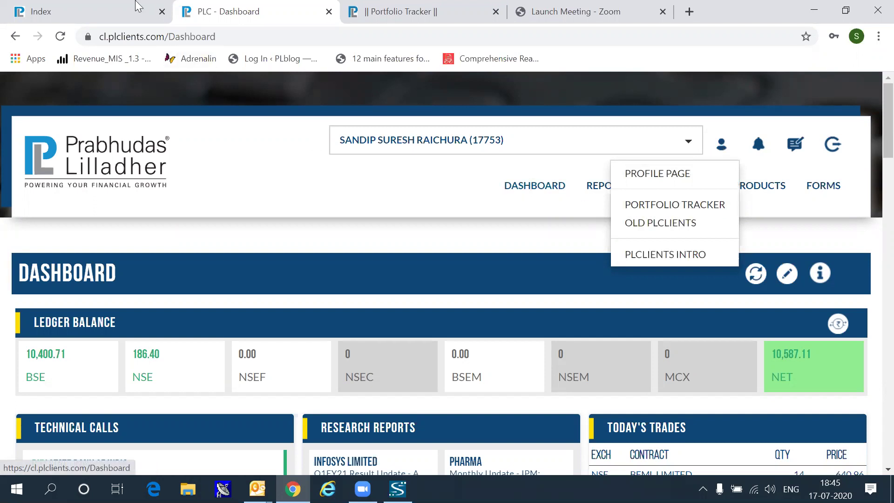
left_click(125, 5)
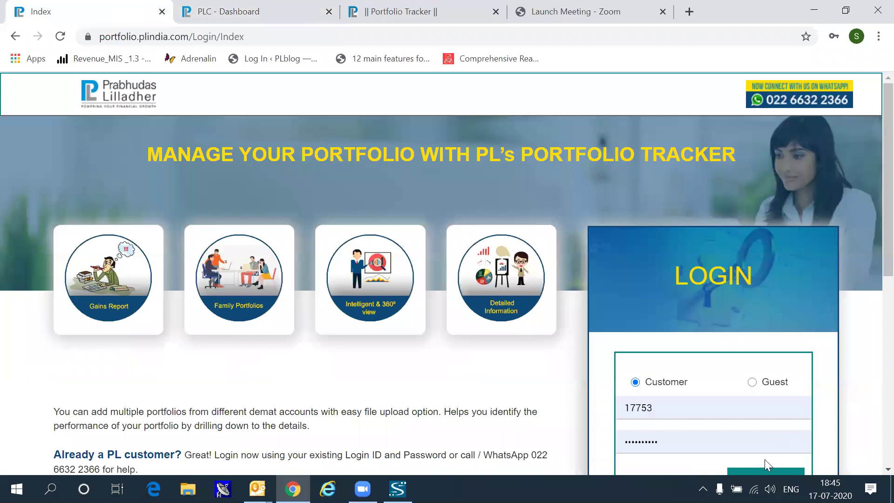
left_click(757, 472)
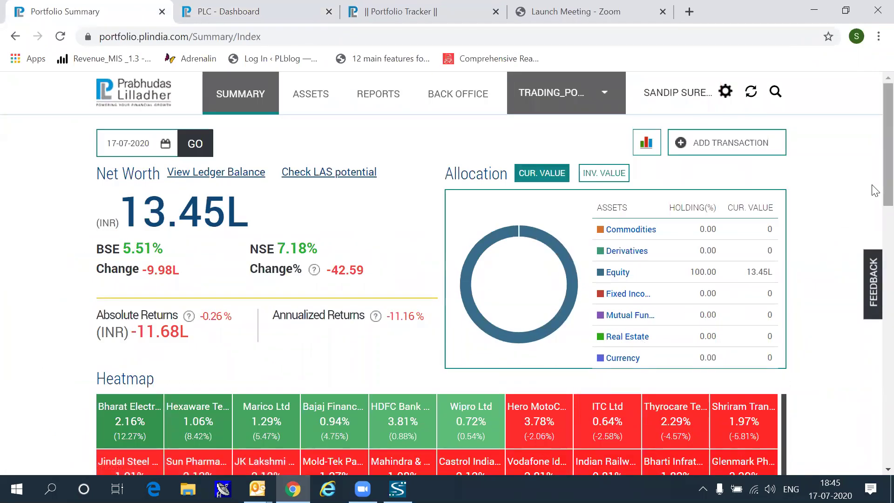
Show equity allocation by invested value 23.42L, then switch back to current value 13.45L.
scroll(874, 190, "down", 1)
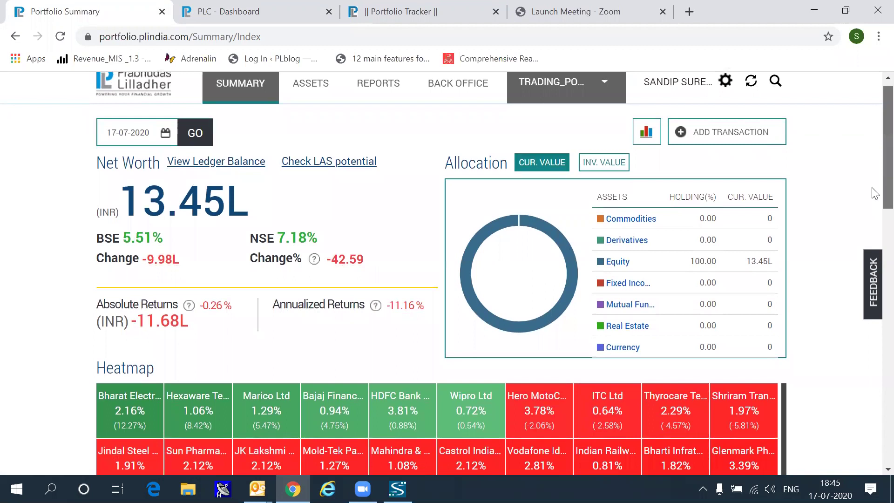
scroll(875, 193, "up", 1)
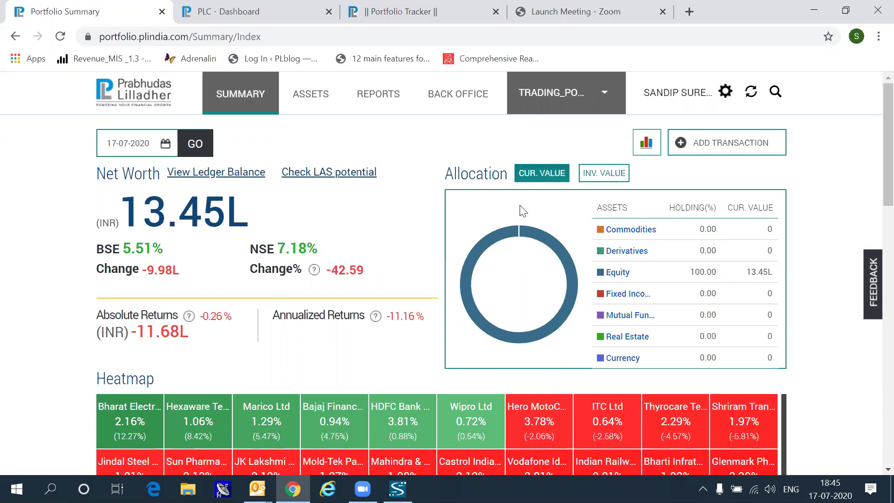
mouse_move(523, 230)
left_click(600, 176)
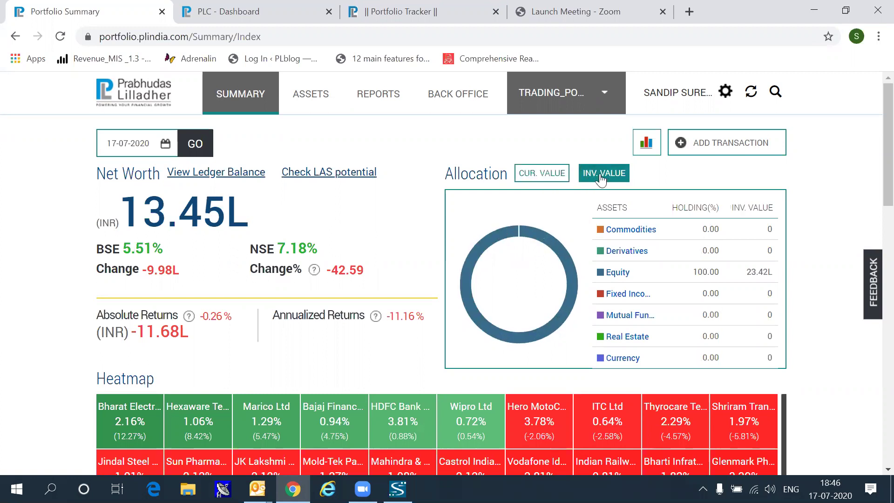
left_click(550, 181)
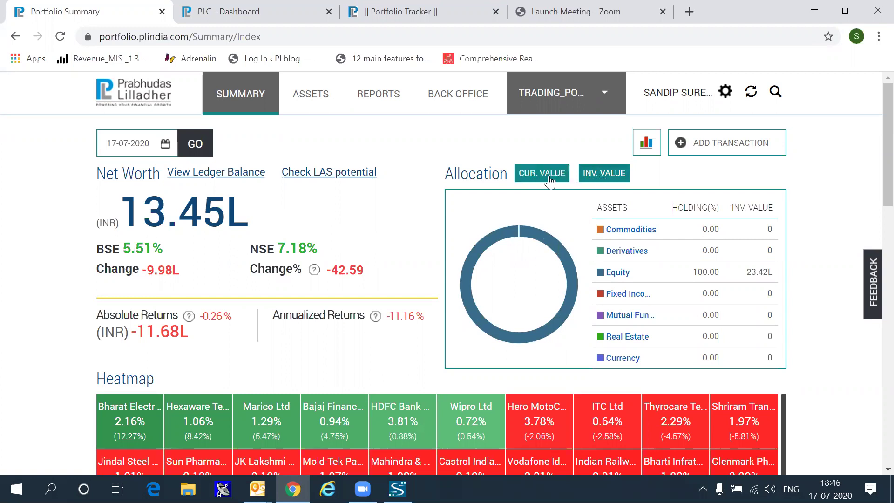
Scroll down the Summary page to review the holdings heatmap.
scroll(873, 187, "down", 1)
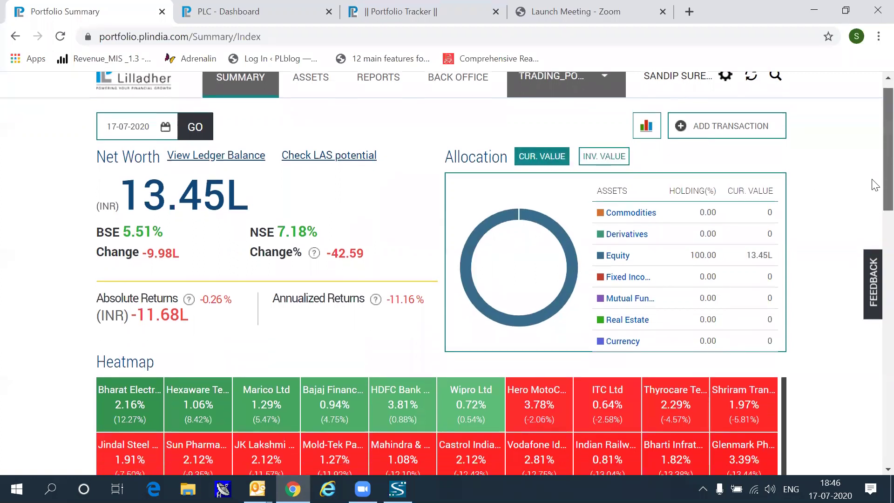
scroll(875, 195, "down", 1)
scroll(875, 221, "down", 2)
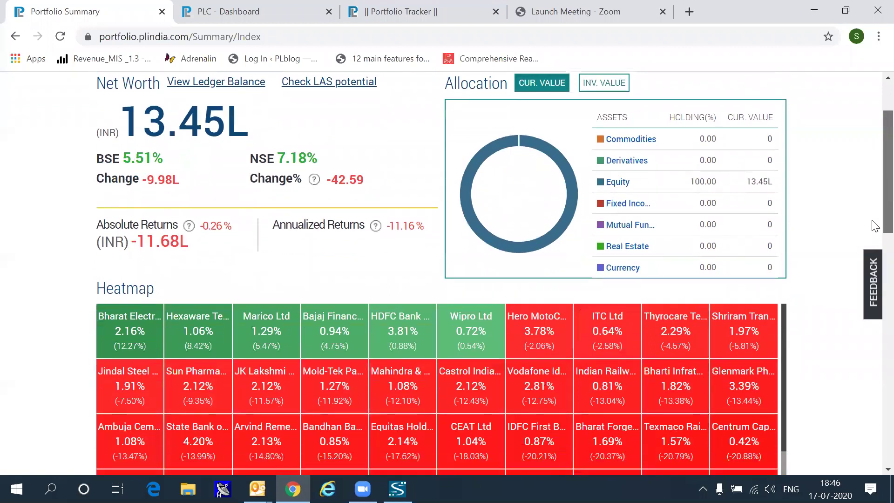
scroll(875, 229, "down", 1)
scroll(866, 242, "down", 1)
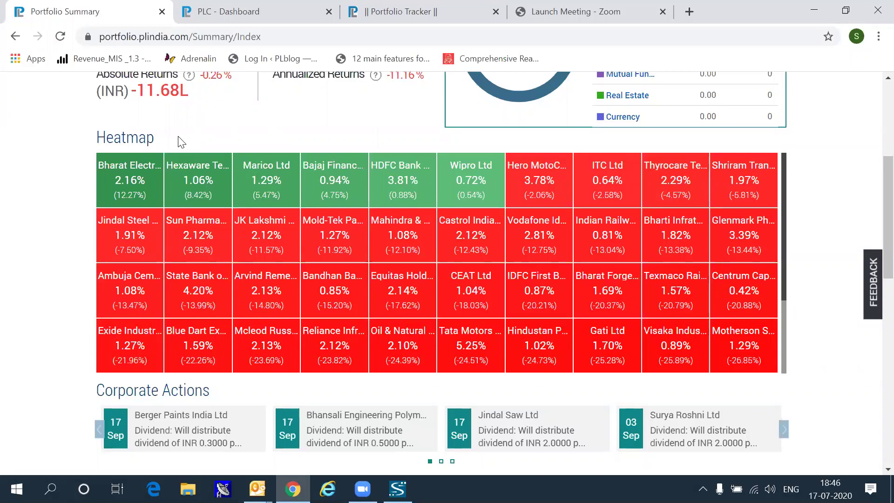
mouse_move(136, 185)
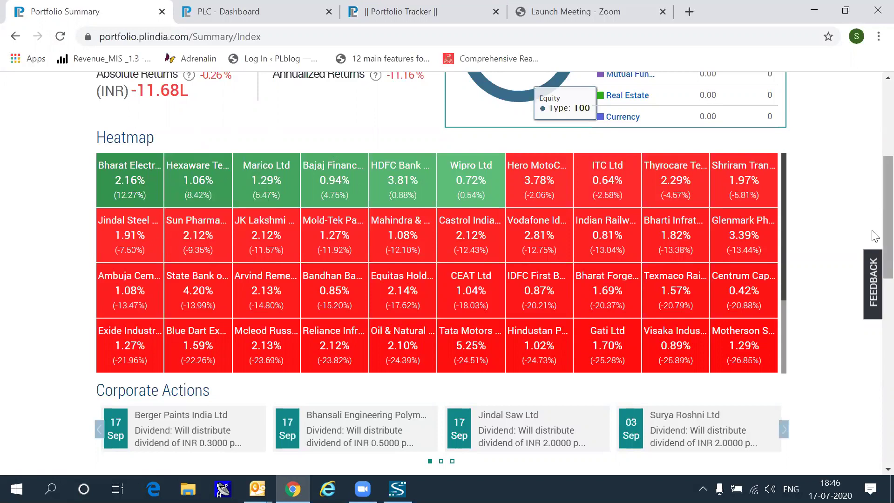
Page Corporate Actions forward twice, then scroll to the Best/Worst Performers list.
scroll(875, 229, "down", 5)
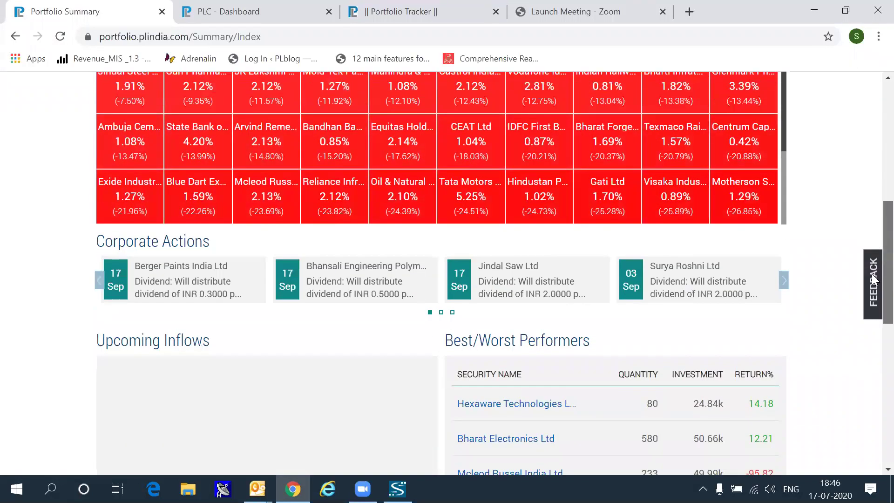
scroll(872, 303, "down", 2)
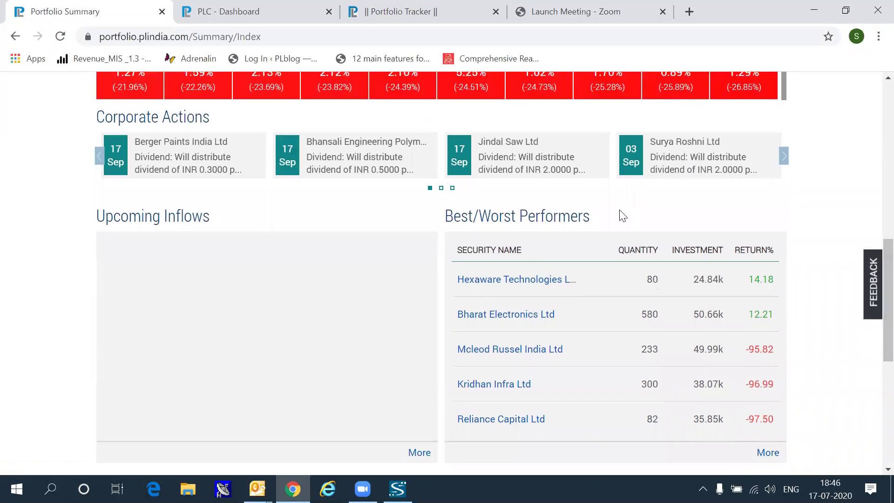
left_click(785, 167)
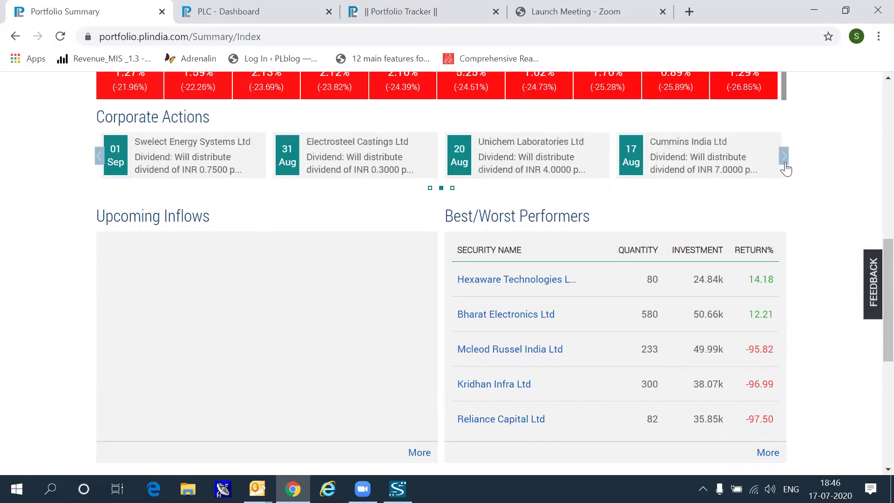
left_click(785, 166)
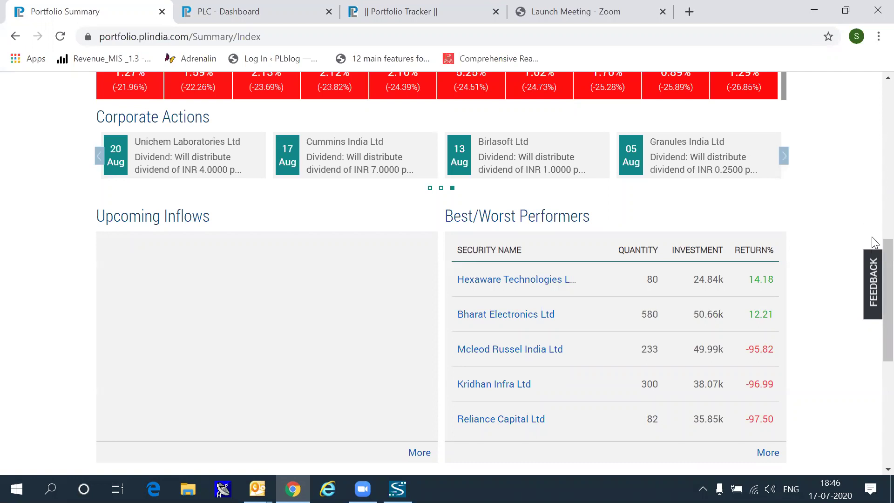
scroll(873, 270, "down", 1)
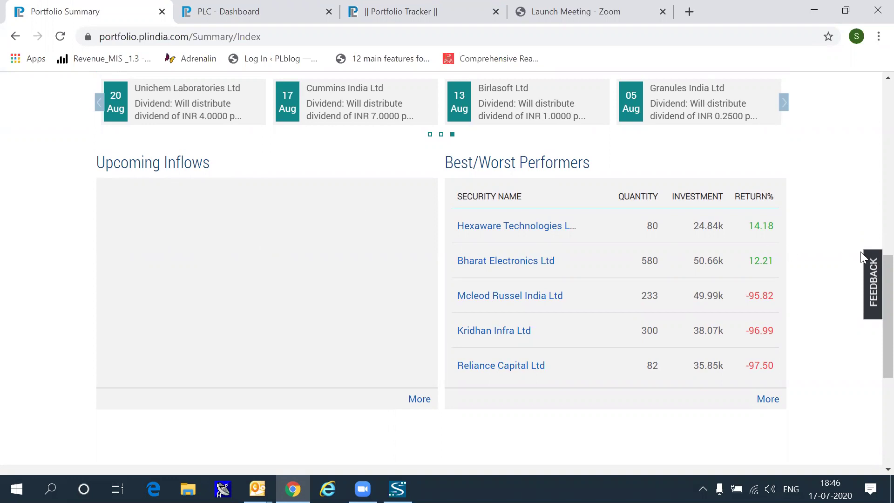
left_click_drag(888, 276, 874, 293)
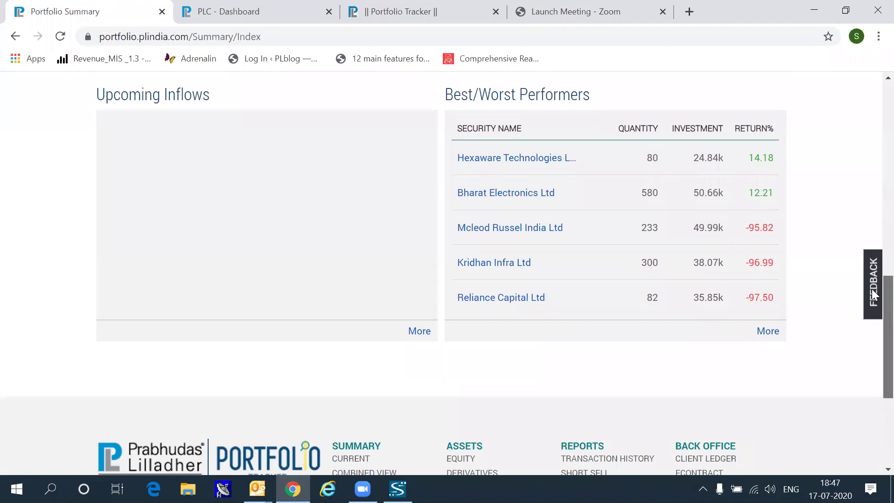
scroll(873, 293, "up", 15)
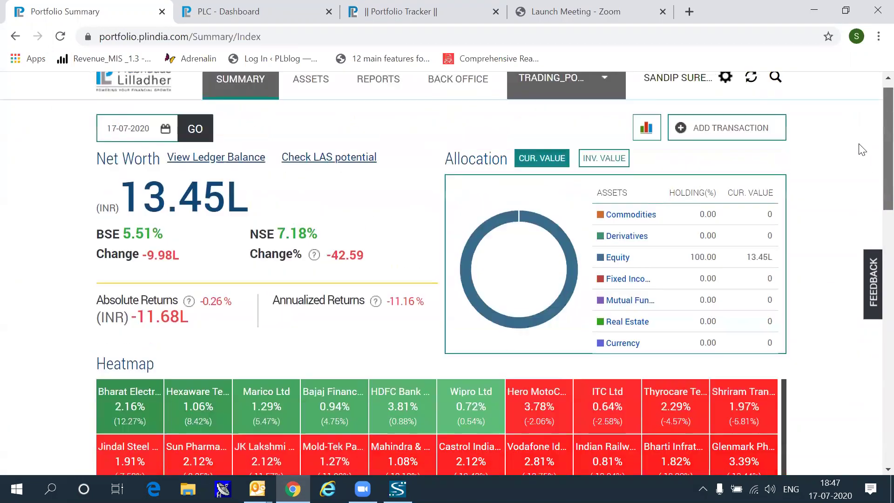
scroll(862, 148, "up", 1)
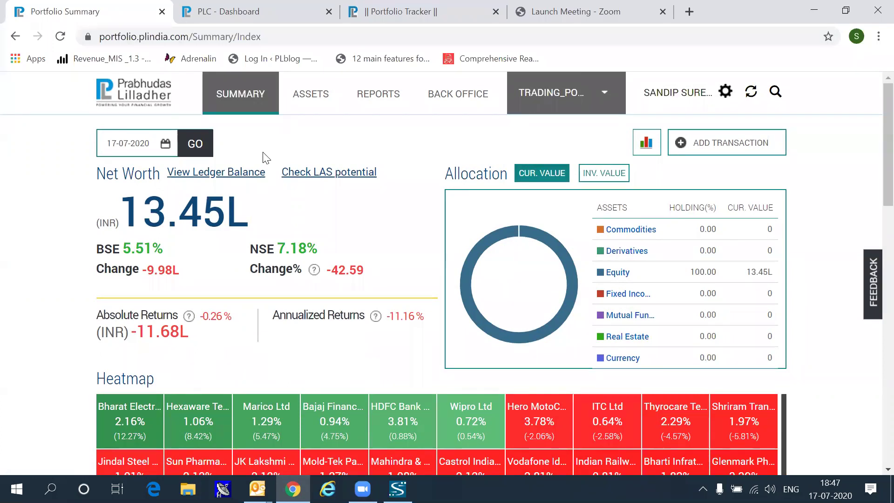
left_click(231, 175)
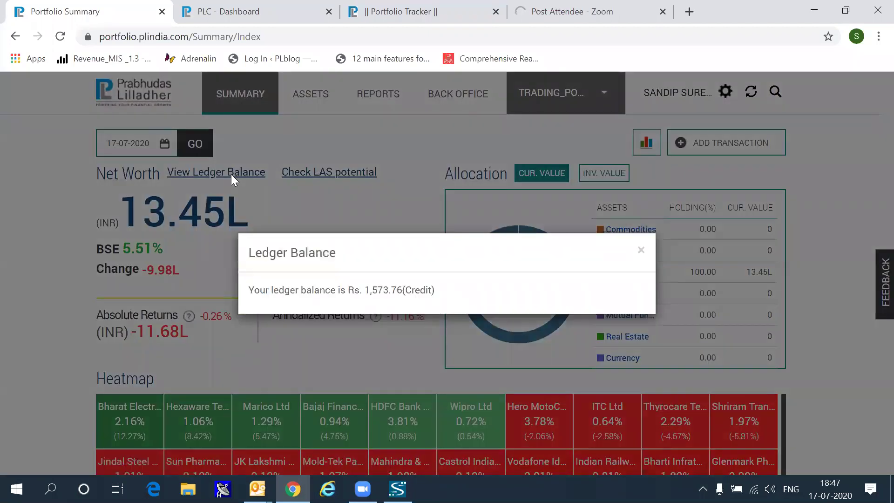
left_click(640, 252)
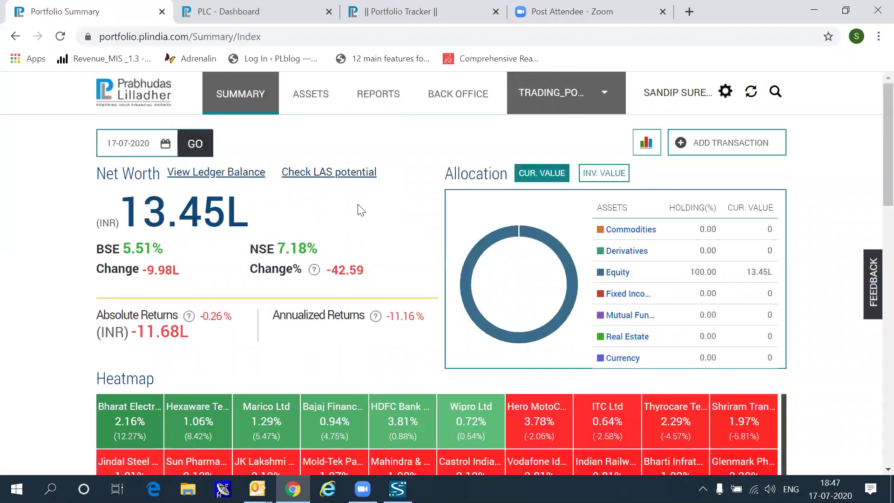
left_click(343, 176)
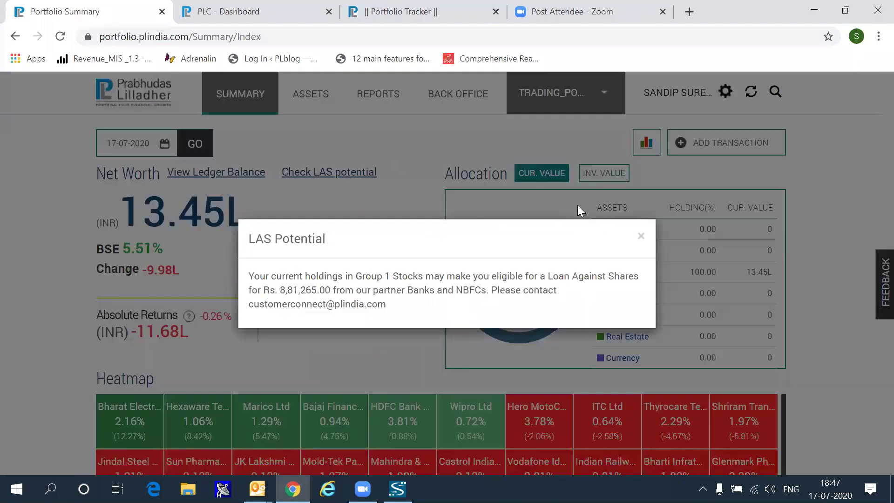
left_click(641, 236)
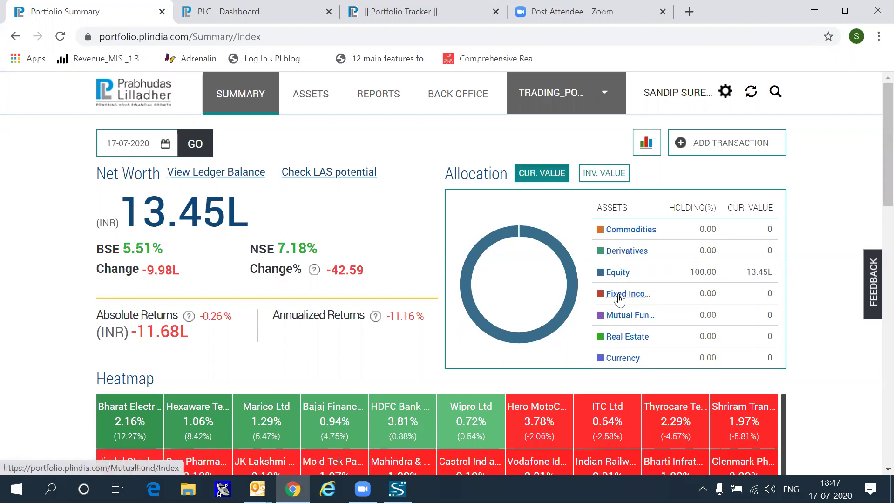
Open the Equity holdings list from the Allocation table and scroll through the stocks.
left_click(618, 273)
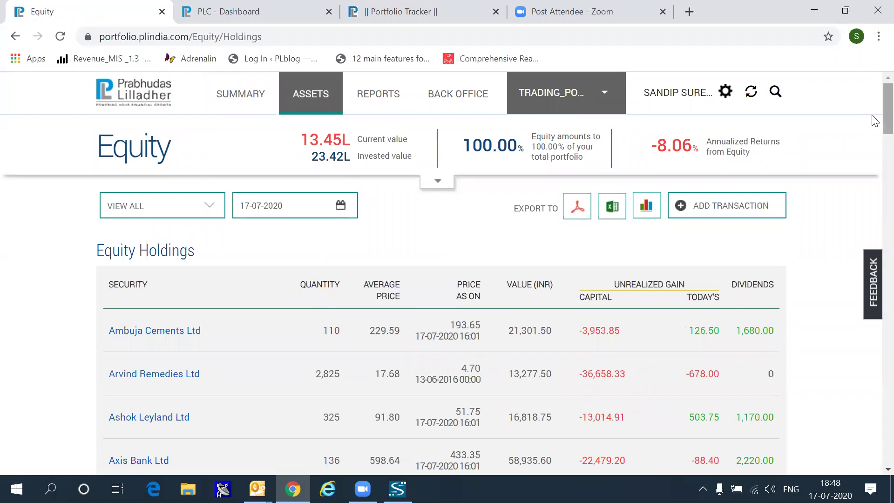
scroll(875, 125, "down", 1)
scroll(875, 125, "down", 3)
scroll(875, 125, "up", 2)
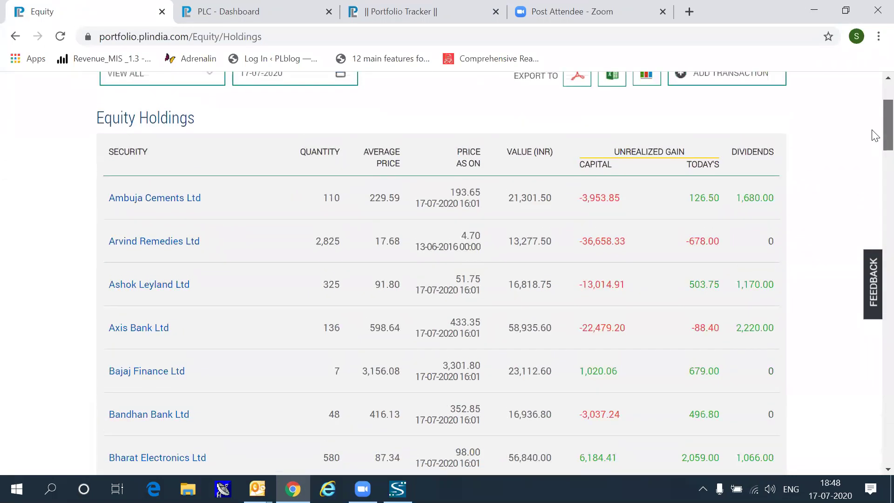
scroll(875, 125, "up", 2)
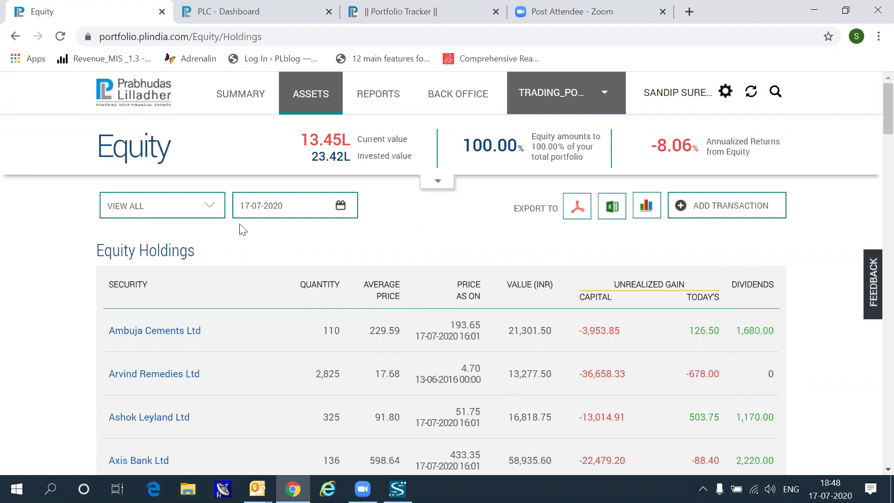
Inspect the VIEW ALL grouping options and date picker, keeping the date at 17-07-2020.
left_click(211, 211)
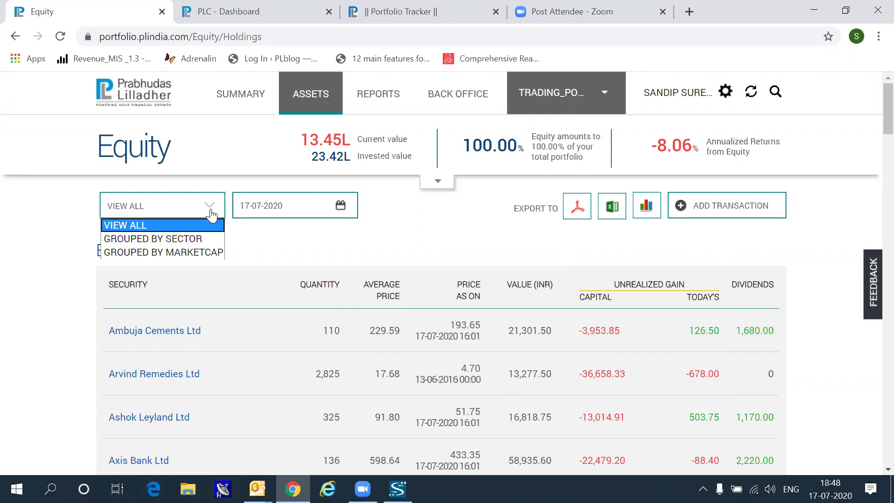
left_click(342, 205)
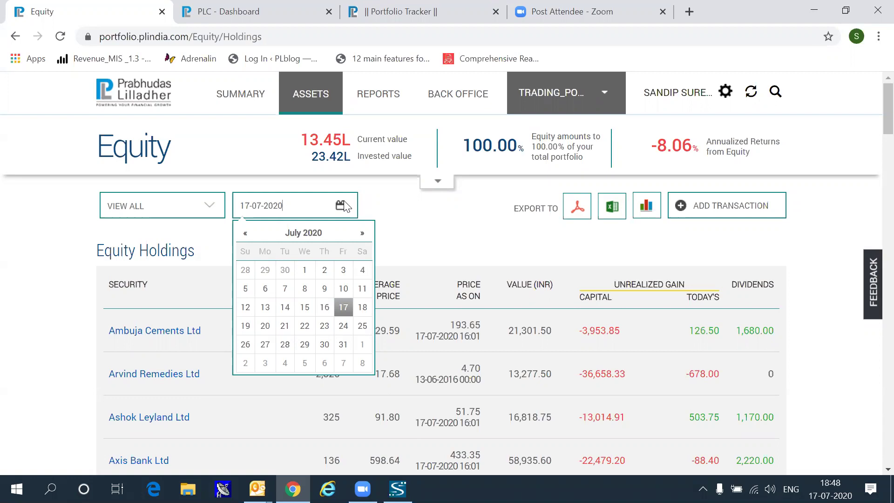
left_click(443, 205)
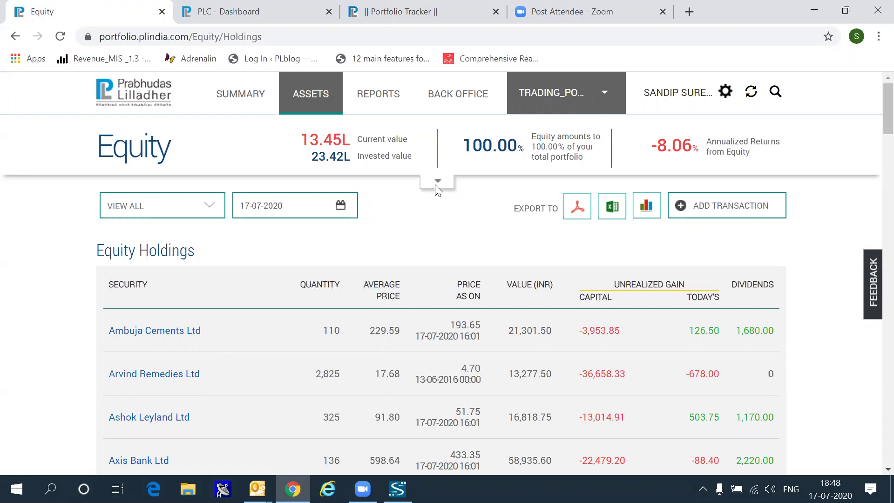
left_click(437, 182)
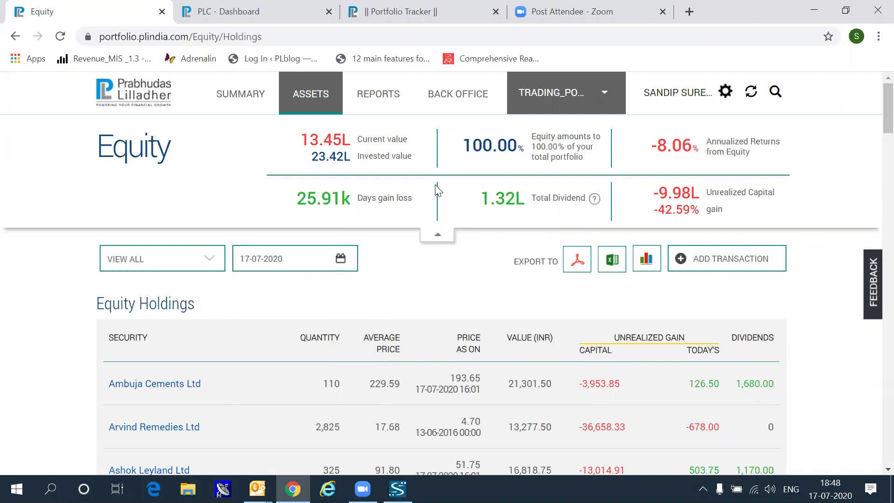
left_click(439, 238)
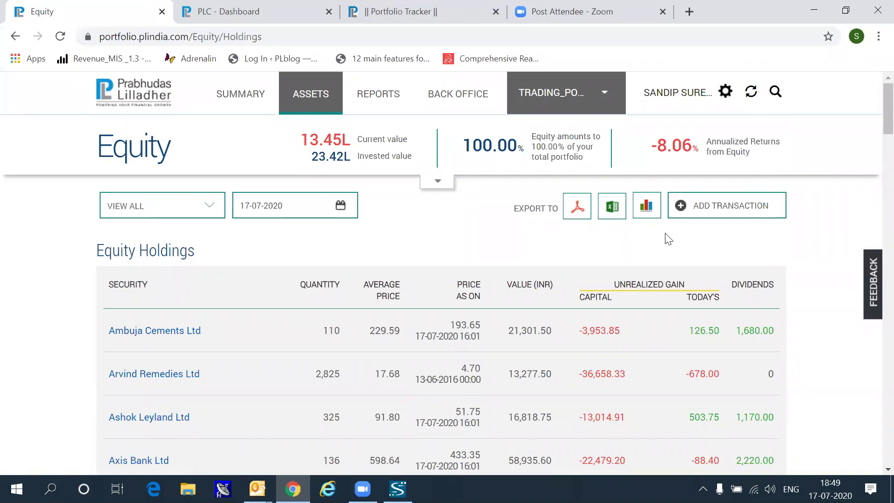
Start a BULK UPLOAD transaction, reaching the Upload Transaction File step 1 of 3.
left_click(705, 214)
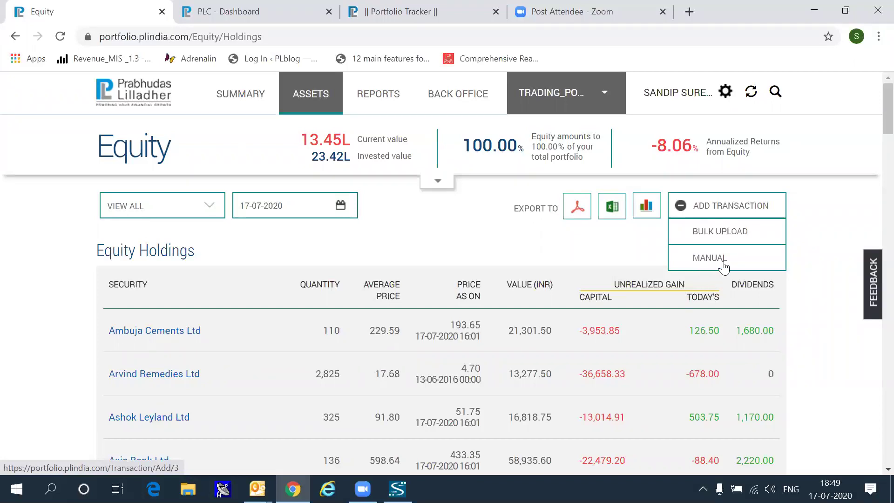
left_click(725, 237)
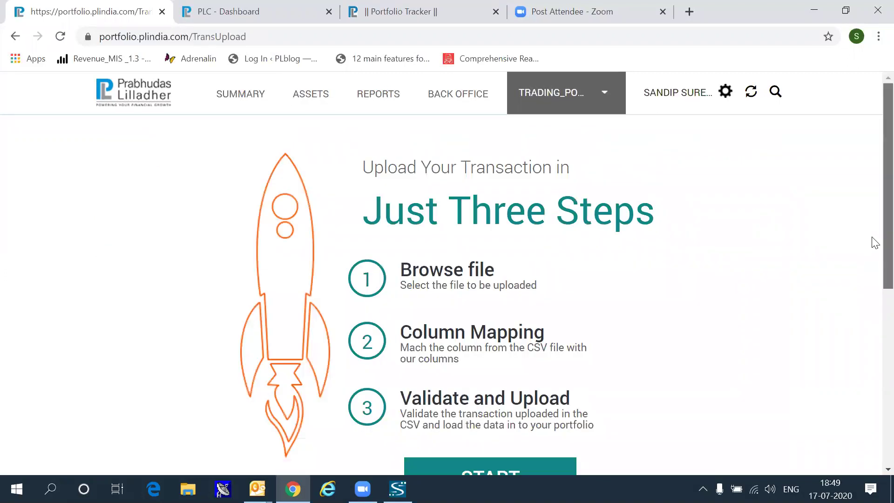
scroll(874, 280, "down", 2)
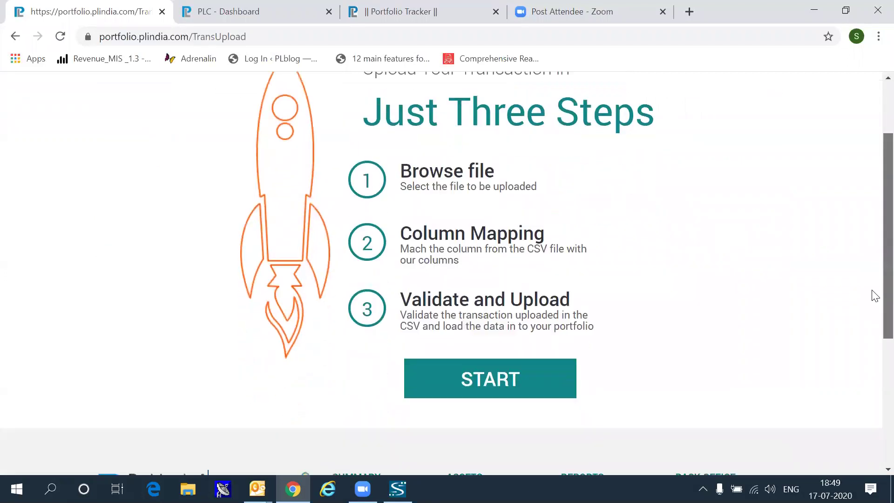
left_click(524, 372)
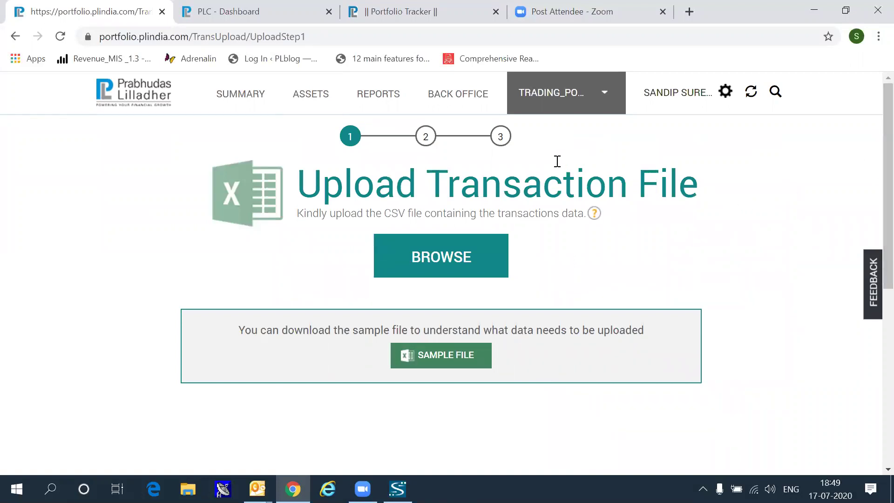
Return to SUMMARY > CURRENT, view the portfolio list, then reload the current summary.
mouse_move(233, 98)
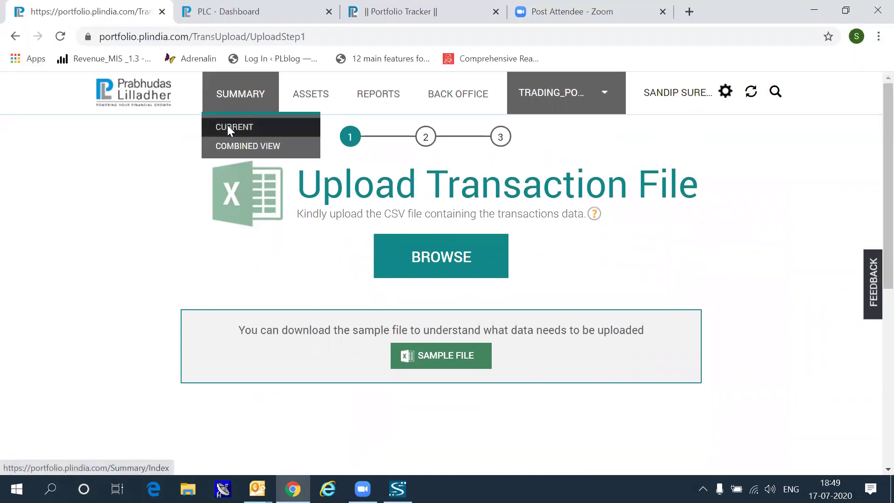
left_click(227, 125)
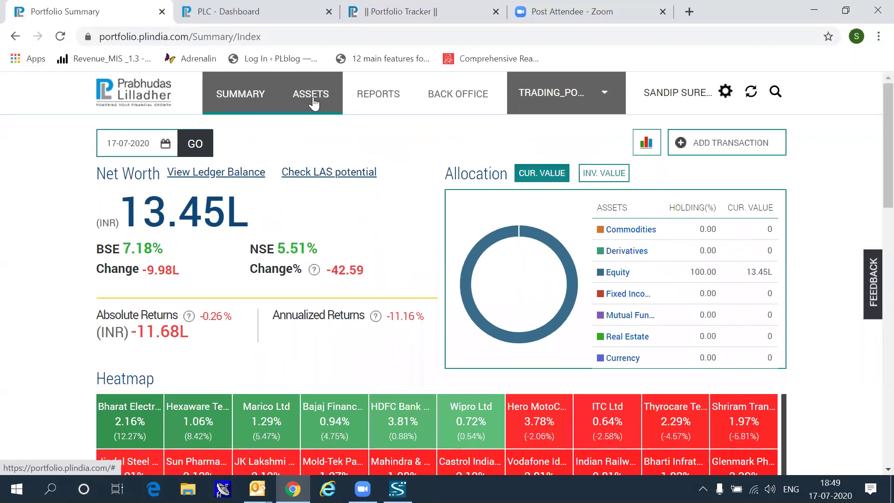
left_click(236, 98)
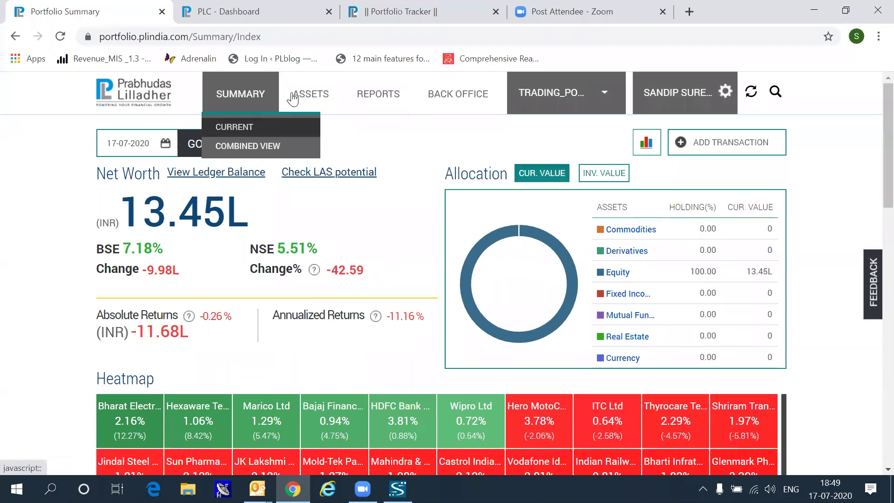
left_click(565, 92)
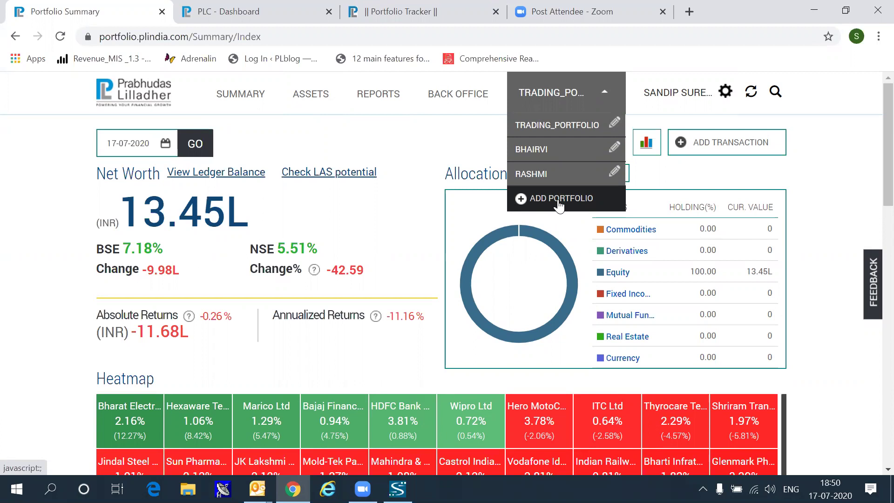
left_click(249, 102)
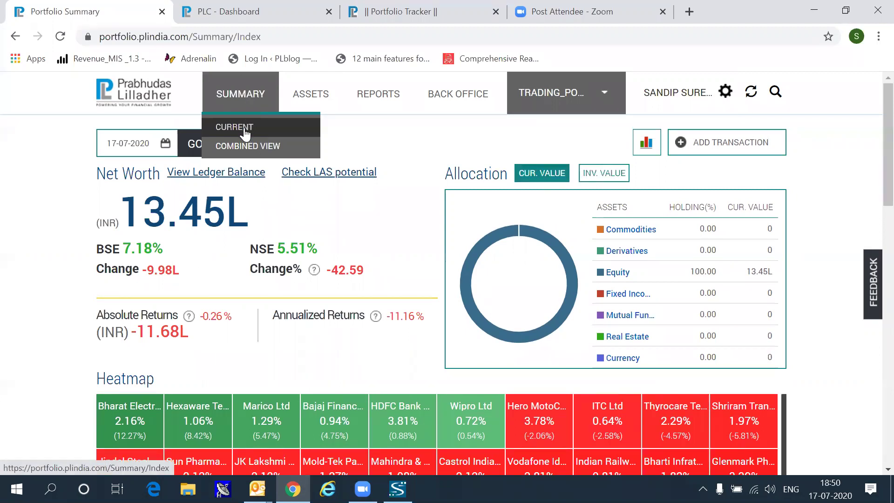
left_click(242, 153)
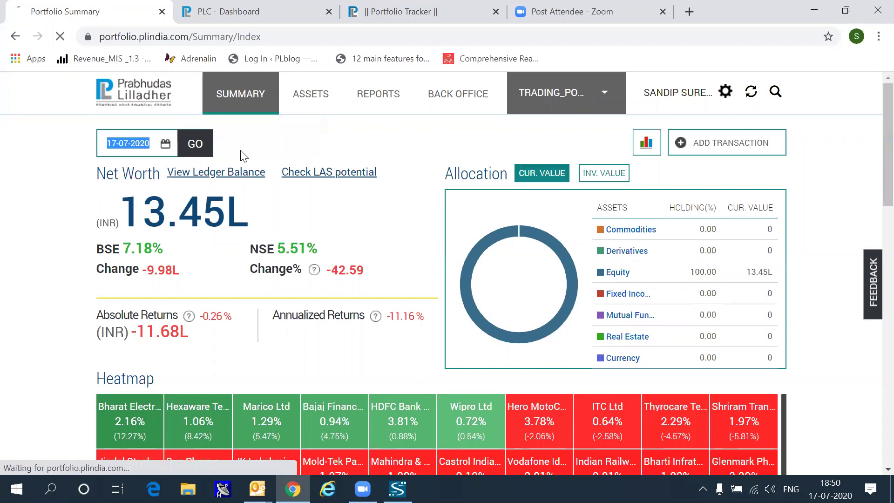
Open SUMMARY > COMBINED VIEW, then switch back to the CURRENT summary.
mouse_move(244, 102)
left_click(245, 152)
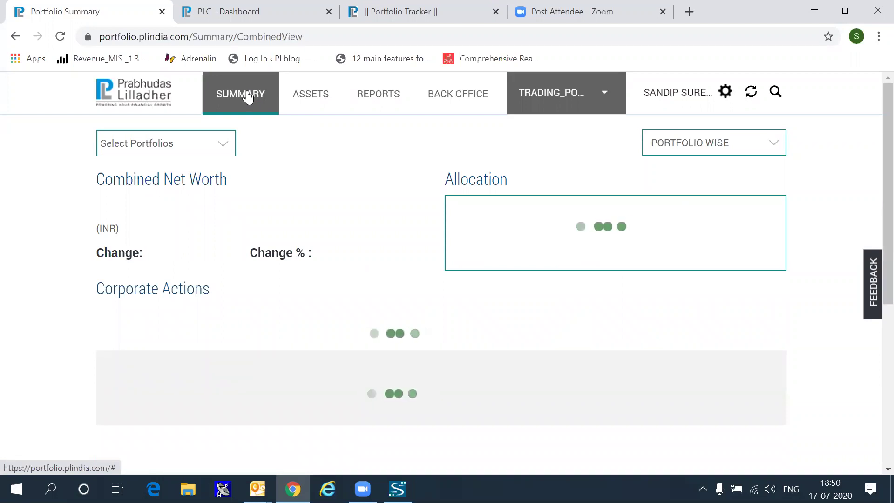
left_click(248, 97)
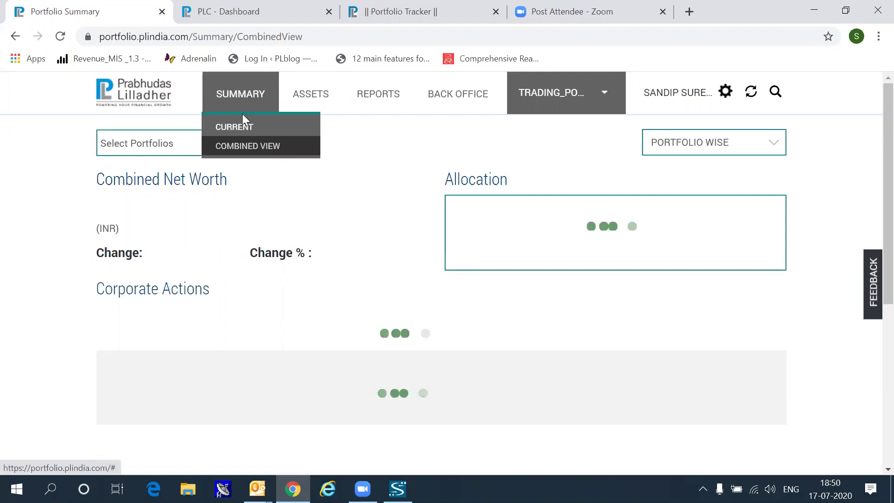
left_click(240, 135)
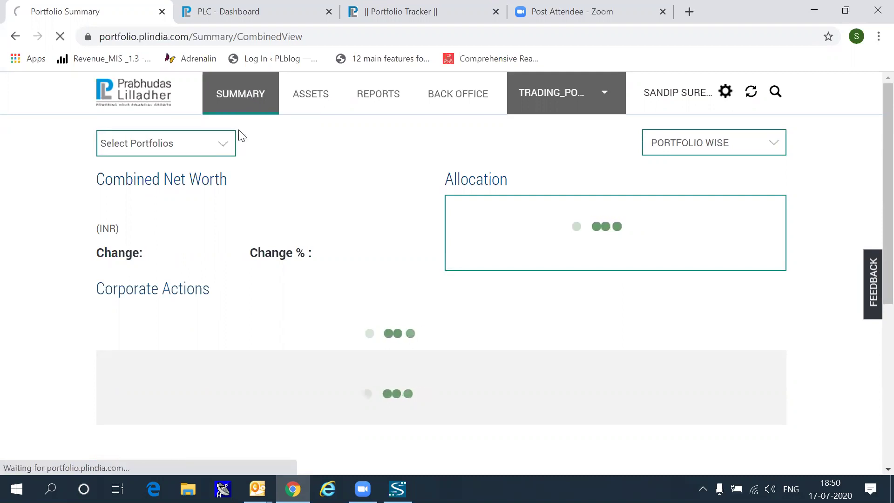
Open the Fixed Income page and expand ADD TRANSACTION to reveal the MANUAL option.
left_click(309, 106)
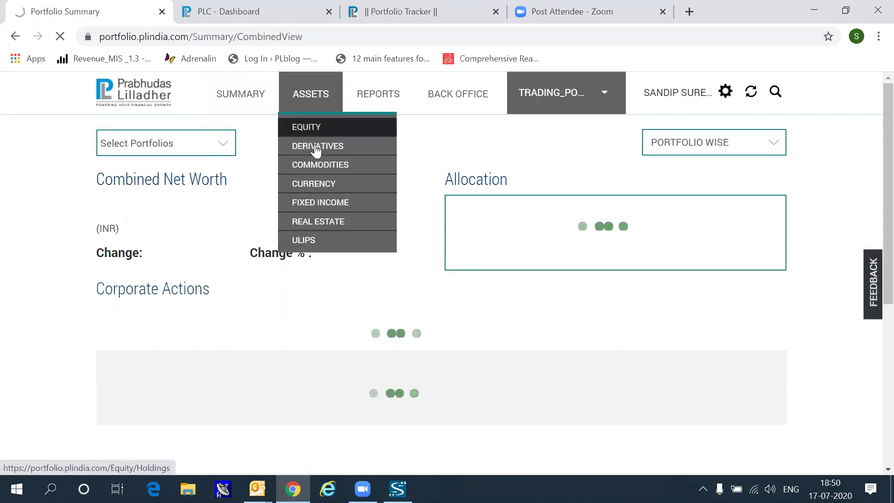
left_click(315, 203)
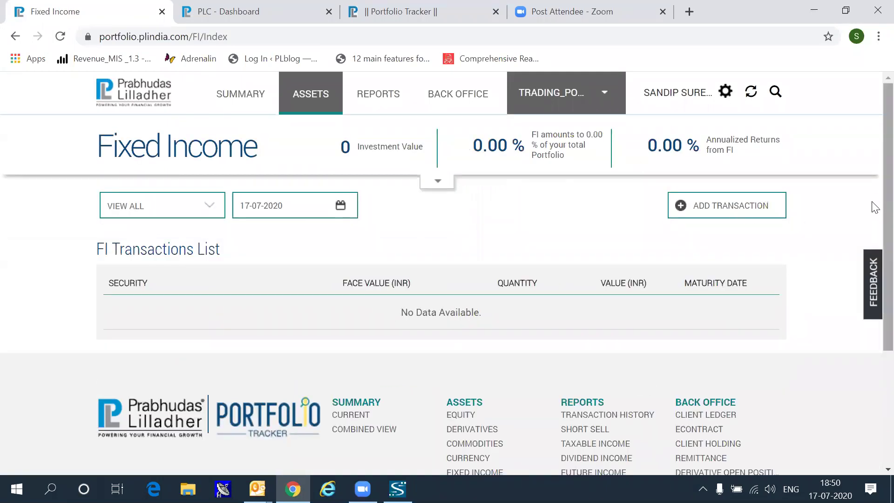
scroll(872, 206, "down", 1)
left_click(743, 207)
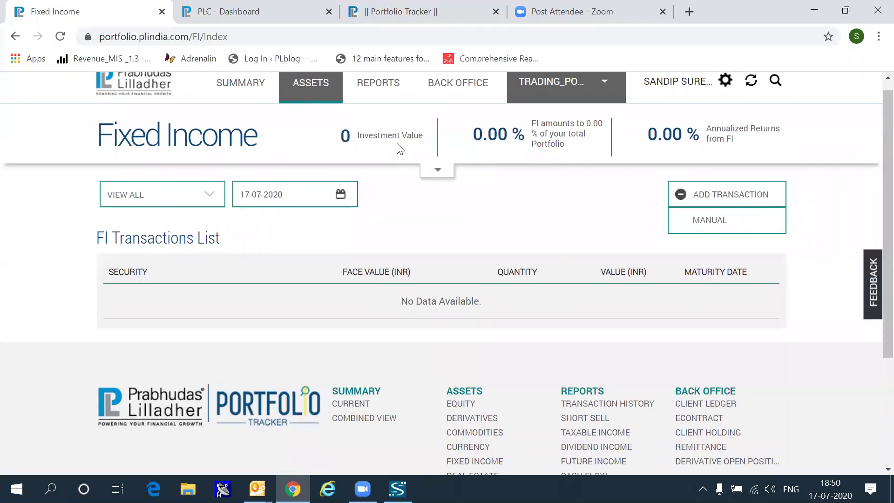
mouse_move(320, 90)
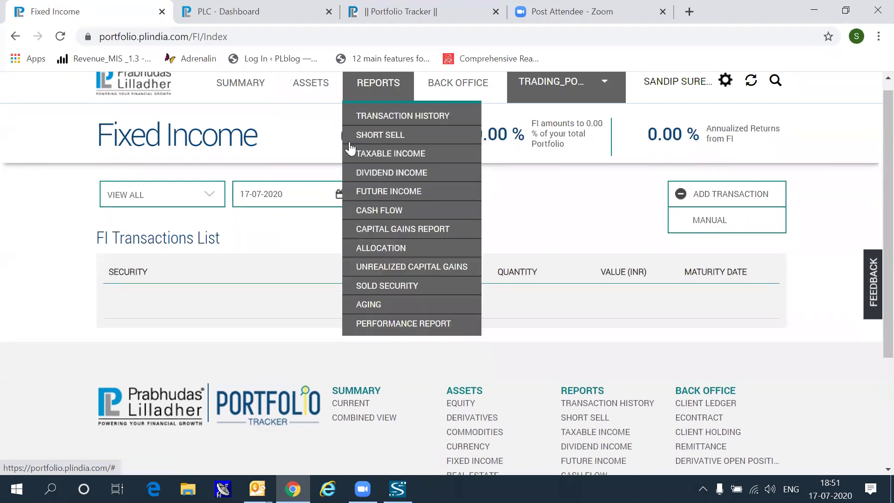
Open the Transaction History report and view the MAX and 1Y periods.
left_click(350, 148)
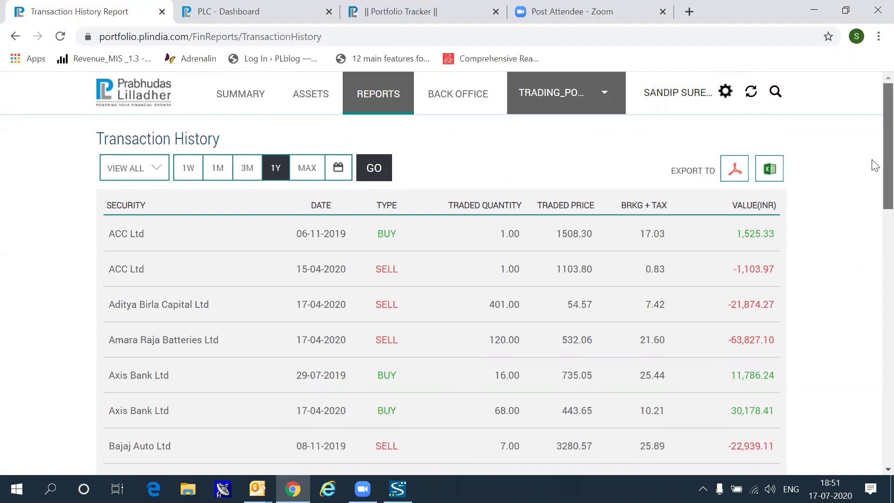
scroll(872, 165, "down", 1)
scroll(872, 173, "up", 1)
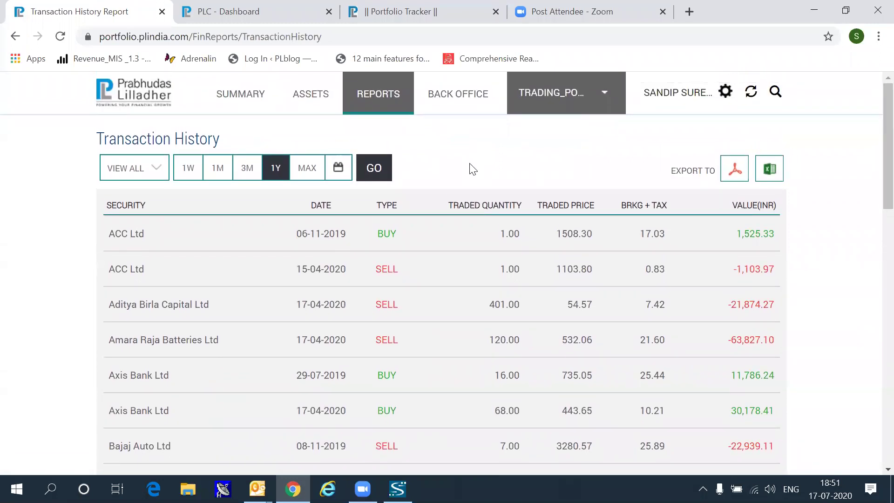
left_click(308, 175)
left_click(274, 176)
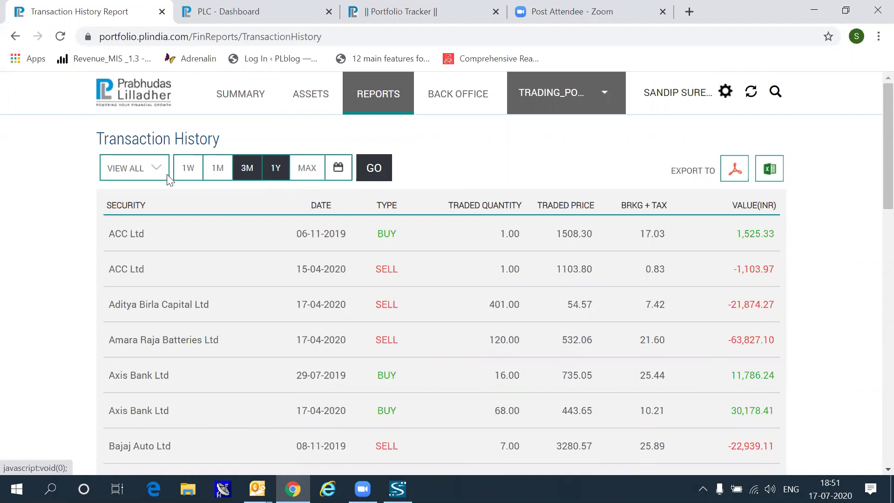
Keep the View All filter, try the 1W, 1M and 3M periods, then switch to a custom date range.
left_click(157, 179)
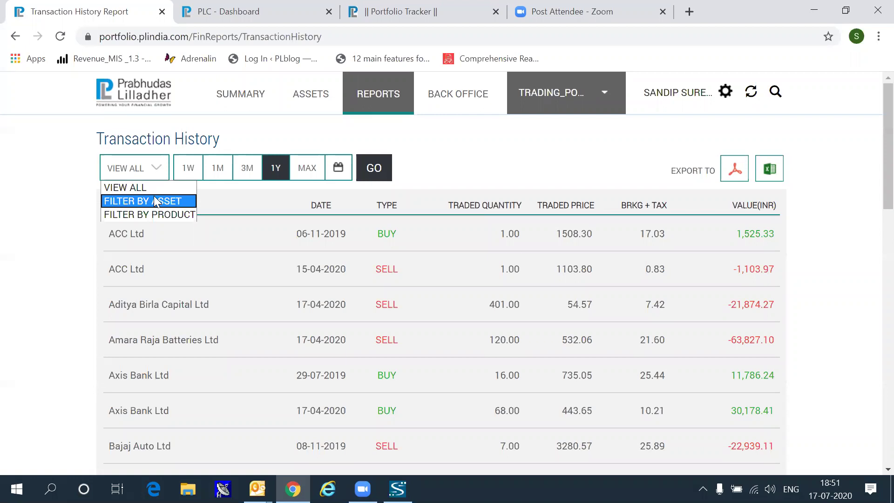
left_click(238, 207)
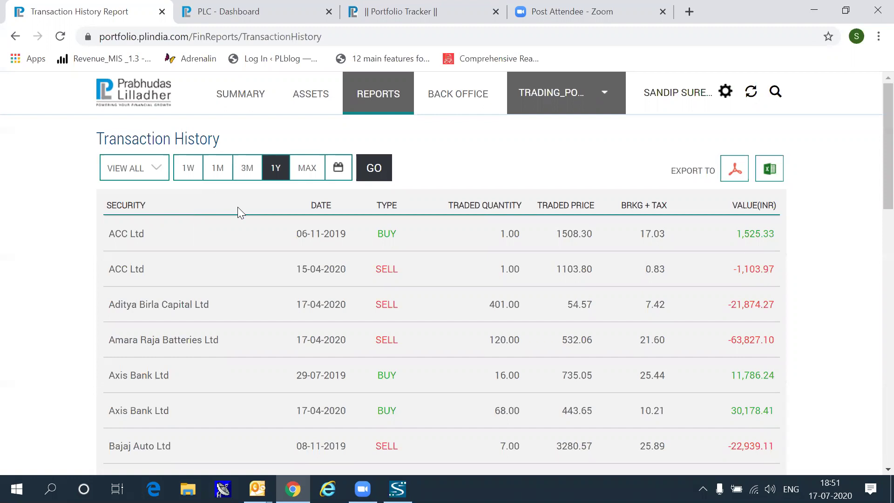
left_click(189, 172)
left_click(224, 176)
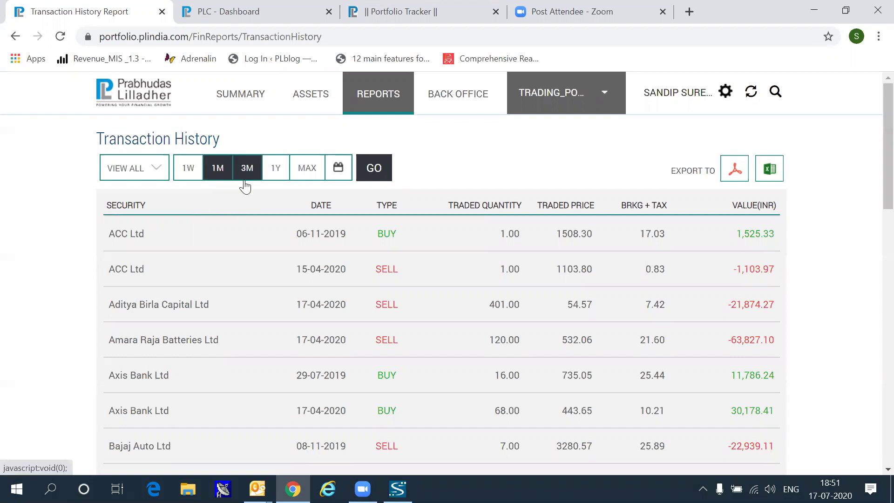
left_click(256, 173)
left_click(341, 178)
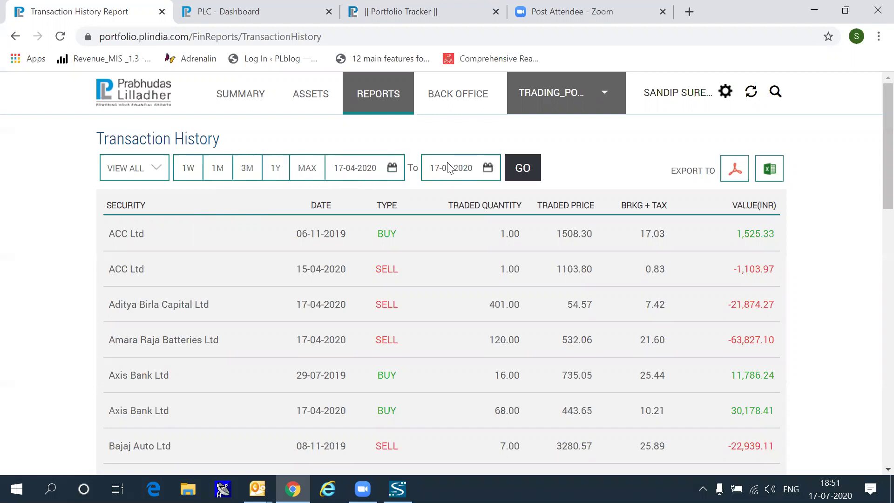
mouse_move(447, 168)
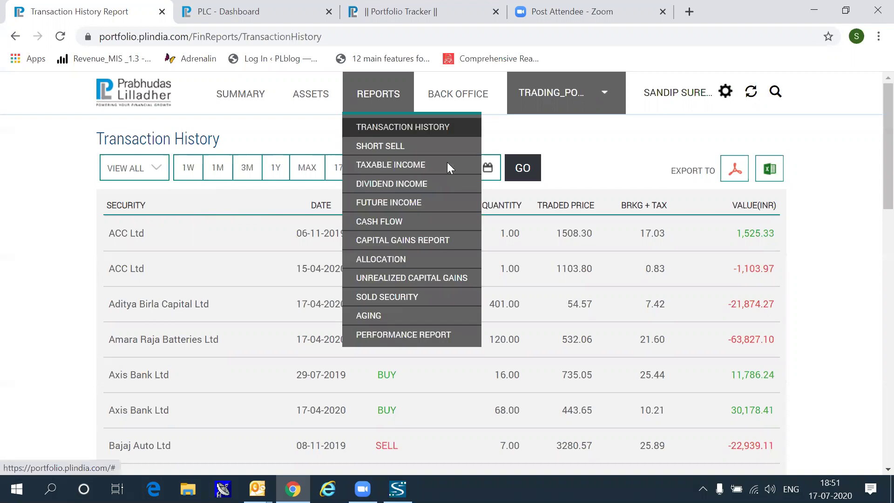
Open the Short Sell report, which shows no data available.
left_click(375, 147)
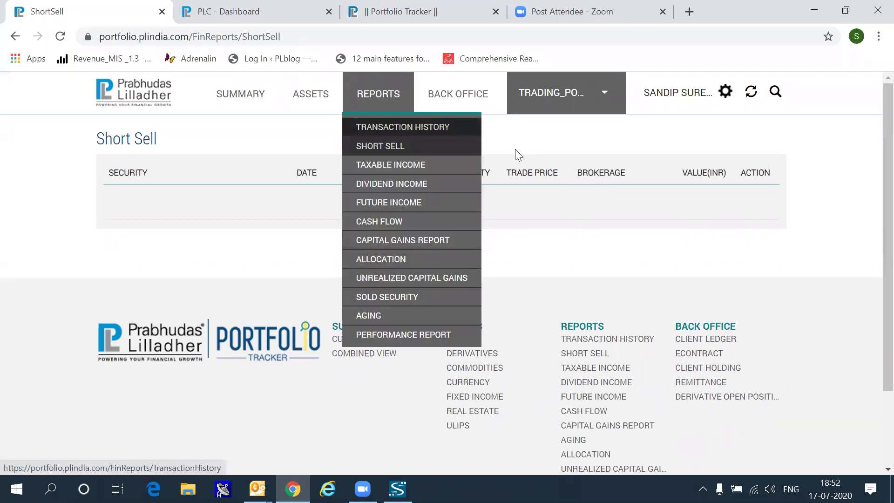
Open the Taxable Income report with FY 20-21 dividends such as Ambuja Cements at 165.00, then select Cash Flow.
left_click(374, 167)
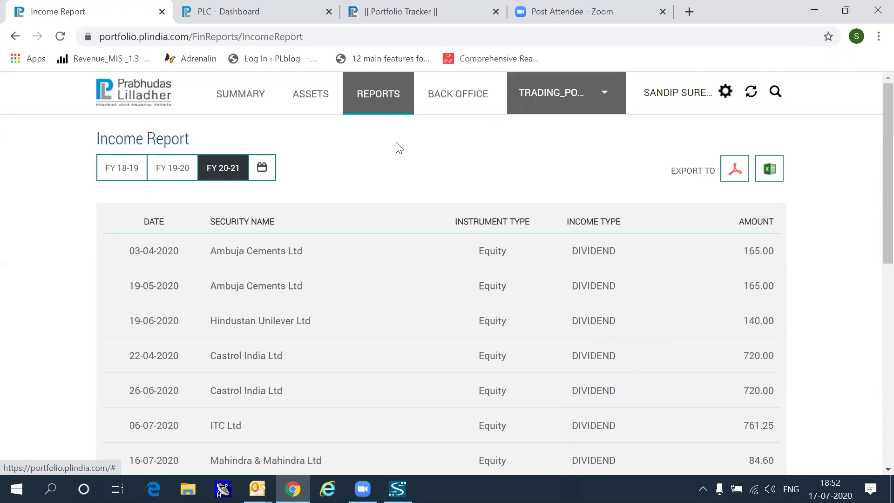
mouse_move(397, 146)
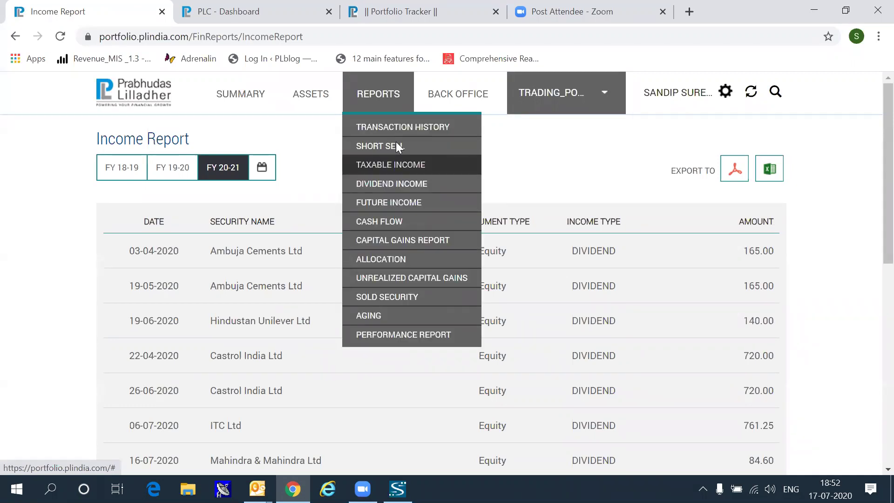
left_click(392, 222)
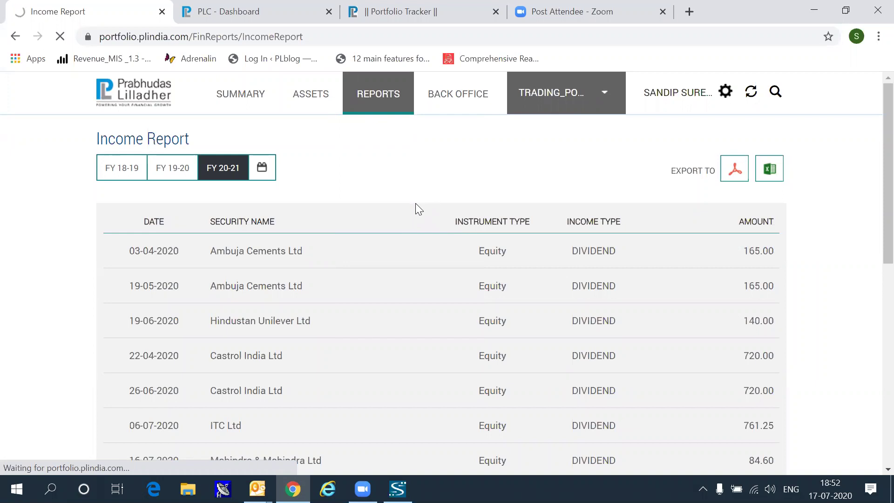
mouse_move(401, 149)
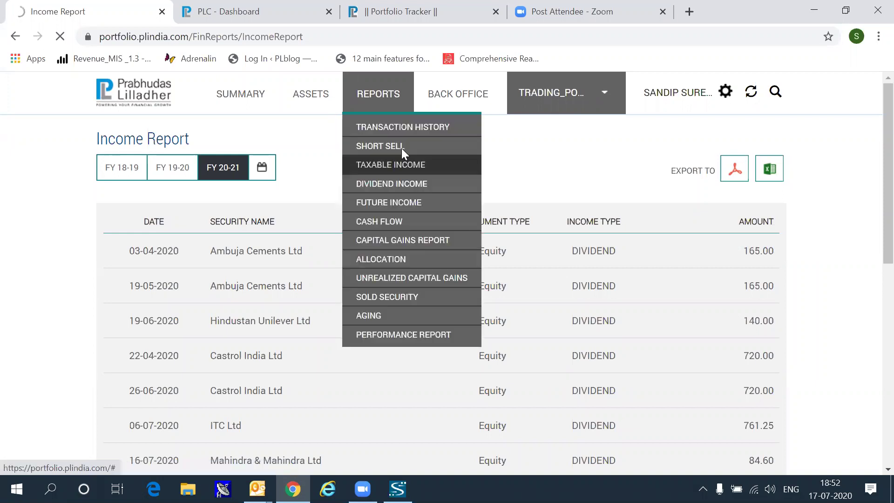
left_click(385, 219)
Open the Capital Gain Report and scroll through its gains summary.
left_click(390, 242)
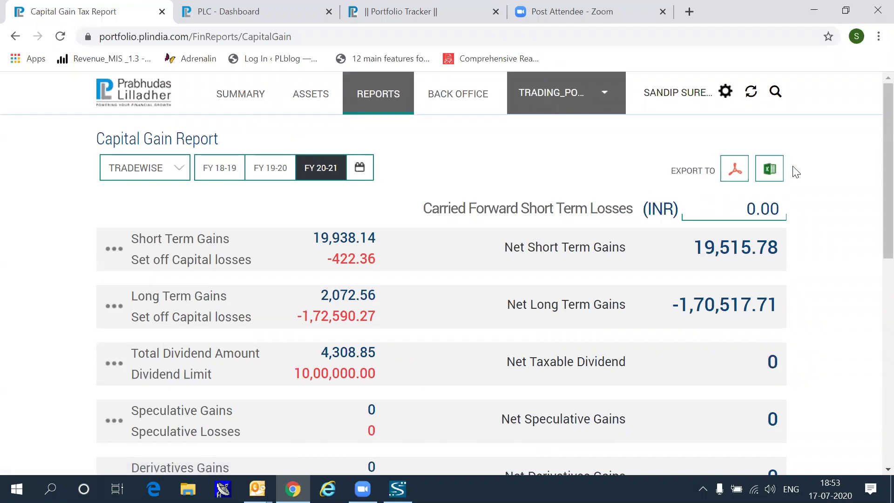
scroll(873, 173, "down", 1)
scroll(873, 170, "up", 1)
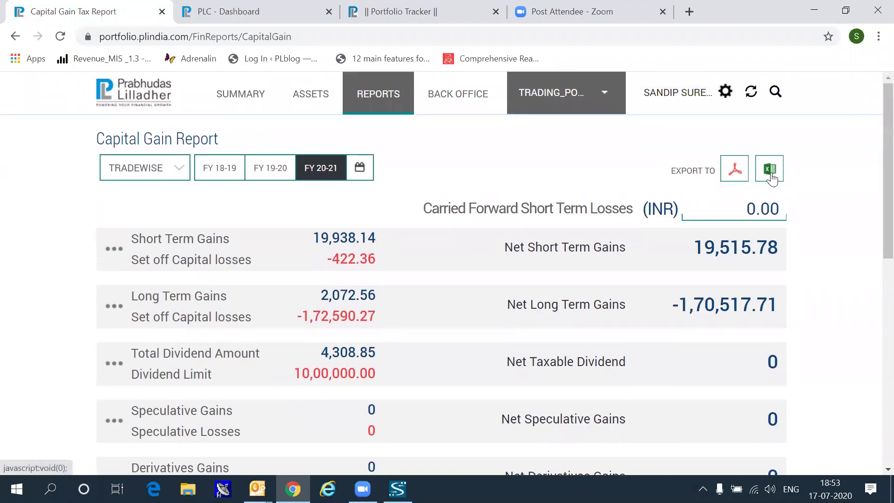
scroll(874, 205, "down", 1)
scroll(874, 205, "down", 1)
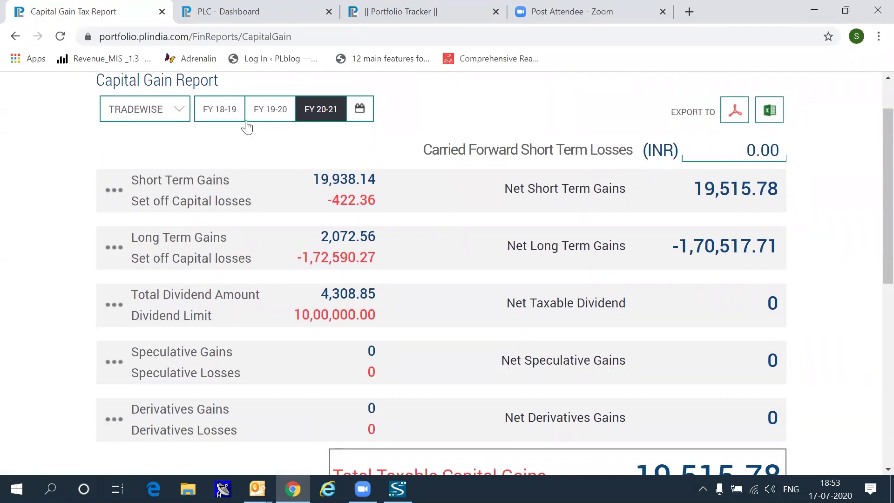
Try the custom date range, keep Tradewise grouping, and review the Short Term Gains trade details.
left_click(340, 121)
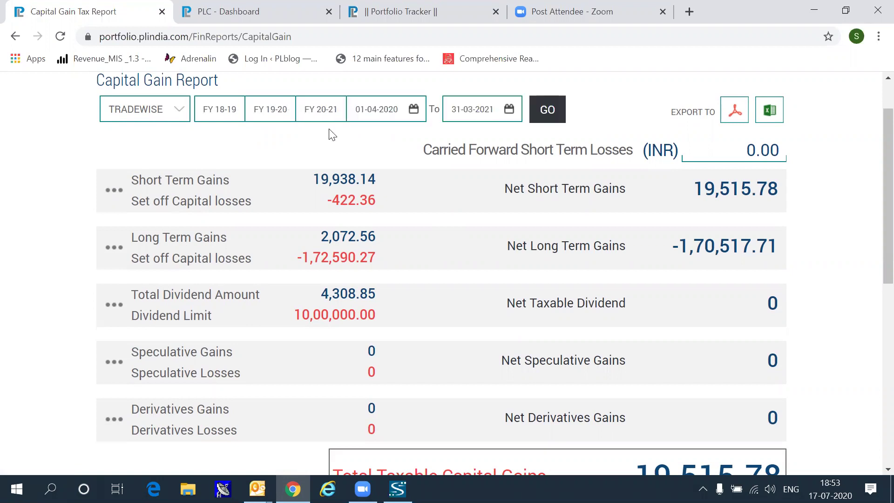
left_click(179, 117)
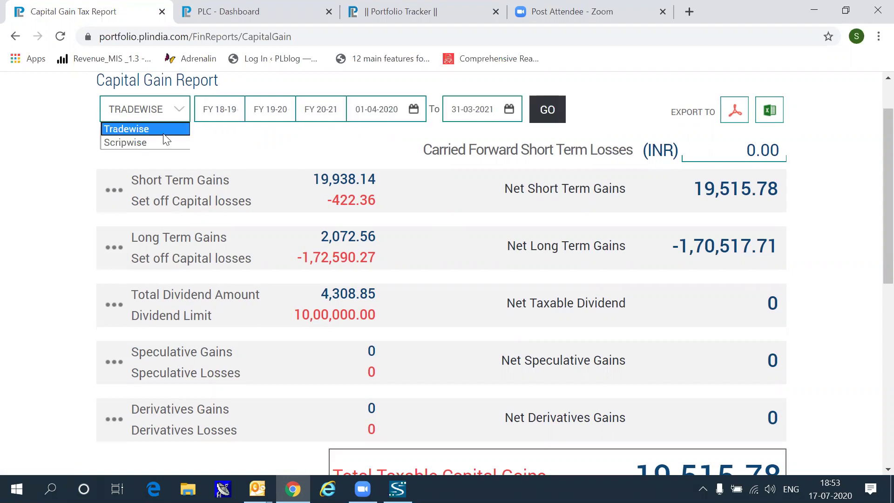
left_click(185, 112)
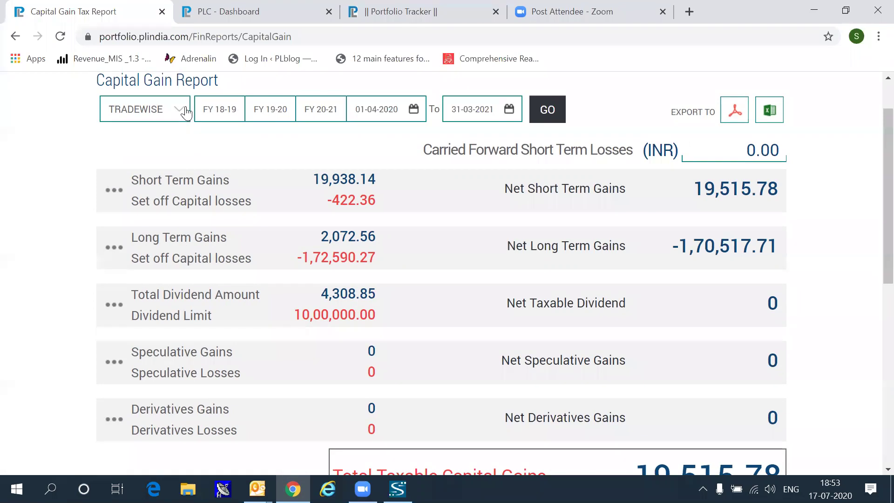
left_click(185, 191)
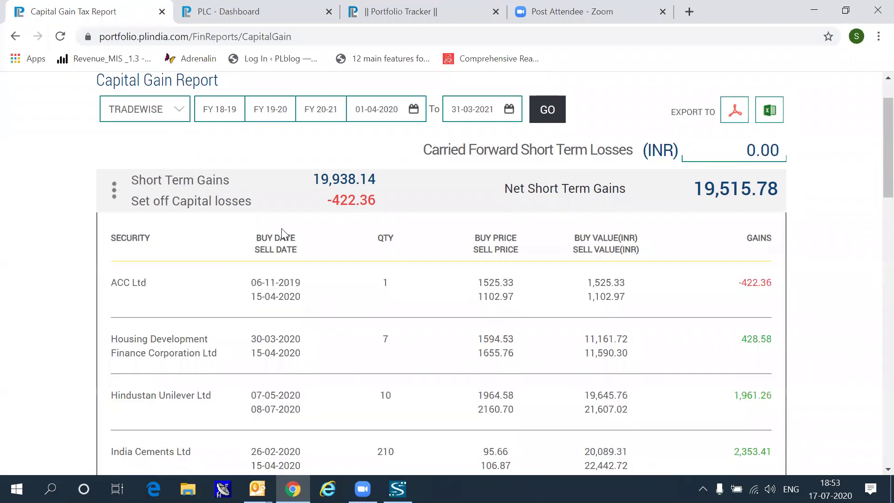
scroll(873, 189, "down", 3)
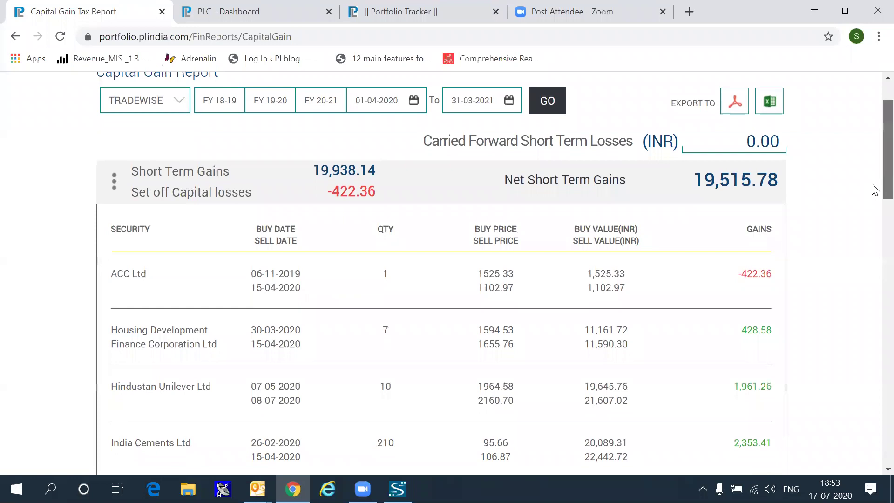
scroll(876, 219, "down", 8)
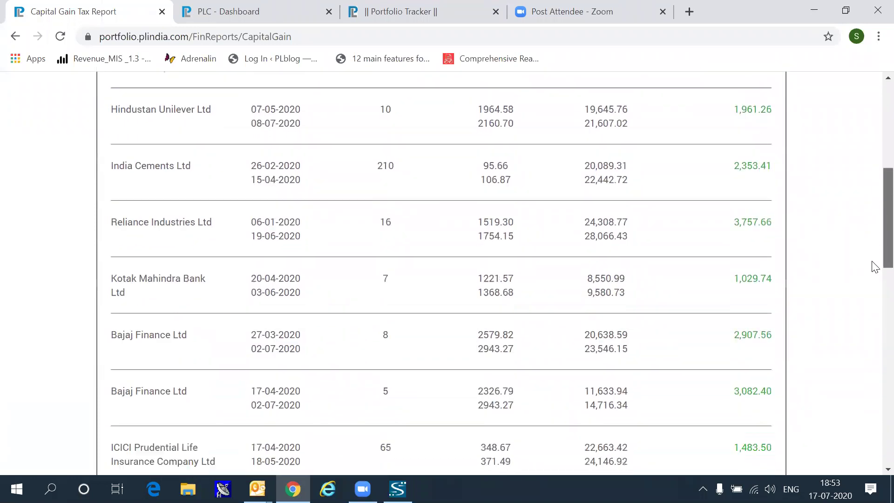
scroll(873, 298, "up", 9)
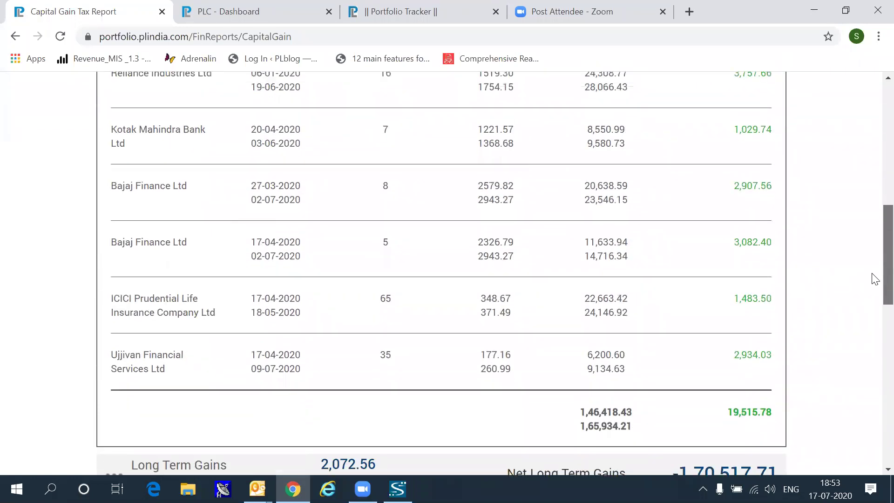
scroll(870, 177, "up", 4)
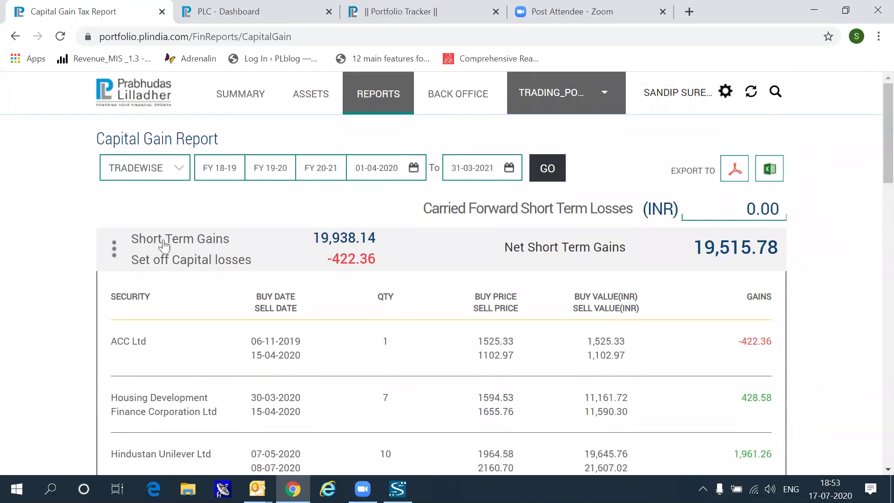
left_click(113, 250)
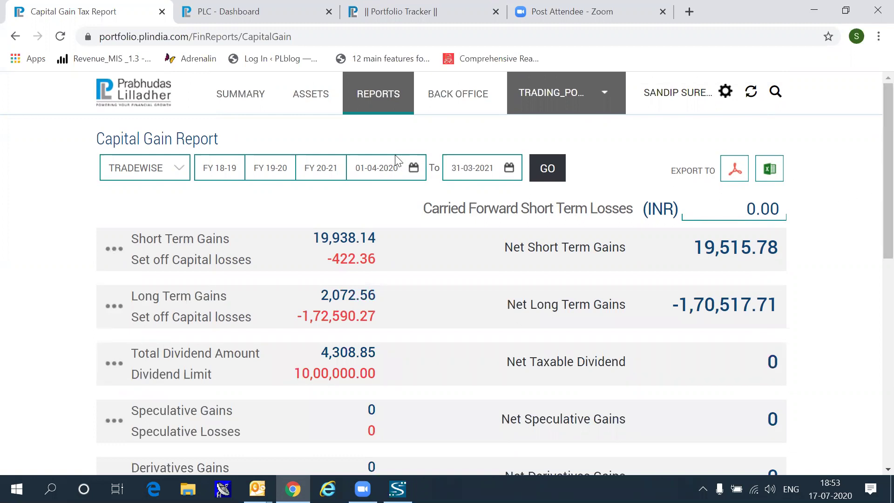
left_click(326, 172)
left_click(263, 169)
left_click(215, 169)
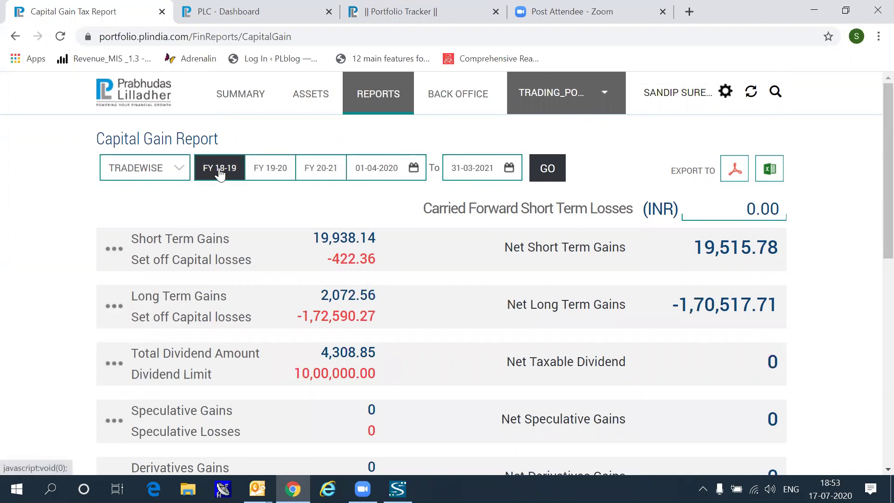
left_click(270, 168)
left_click(326, 171)
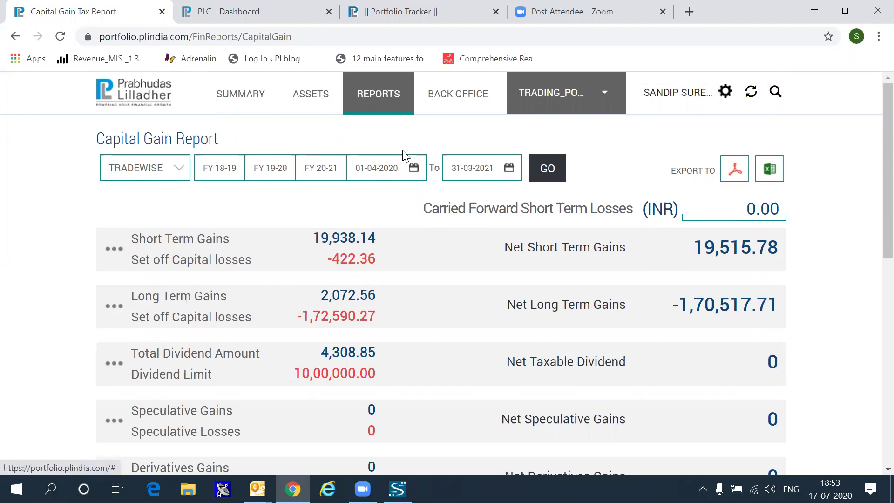
View the Allocation report, then the Unrealized Capital Gains report, keeping its date at 17-07-2020.
mouse_move(403, 150)
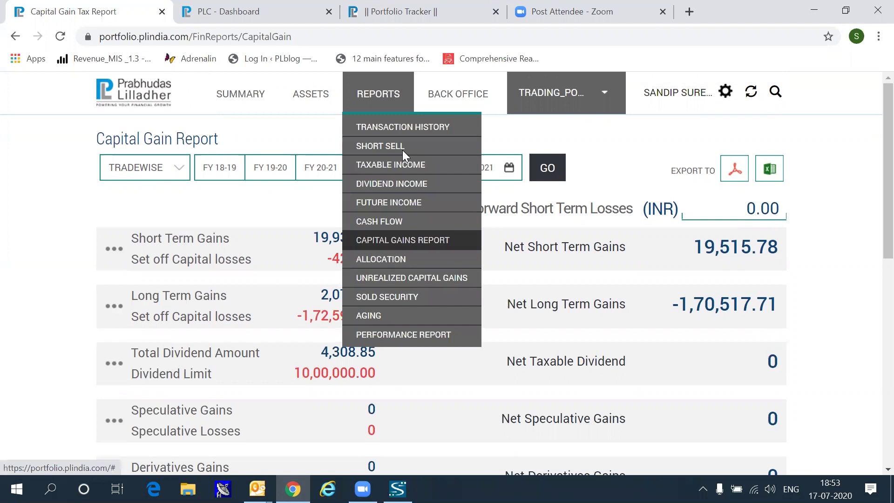
left_click(388, 261)
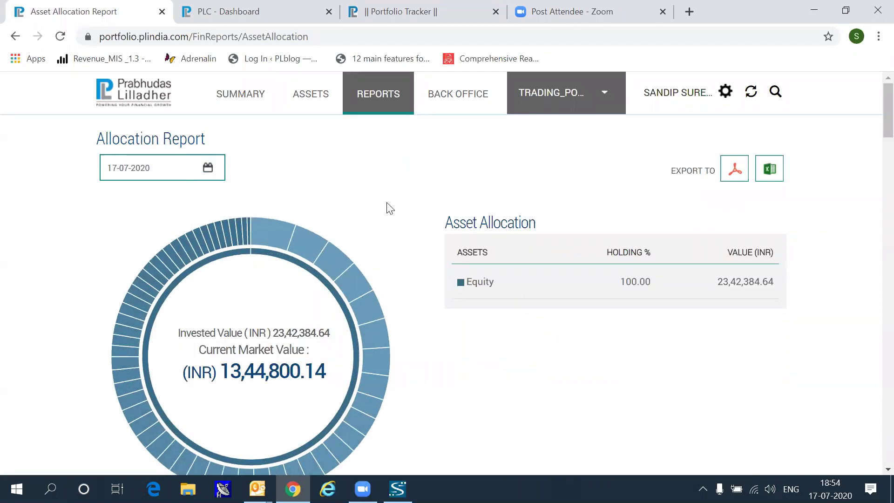
mouse_move(387, 202)
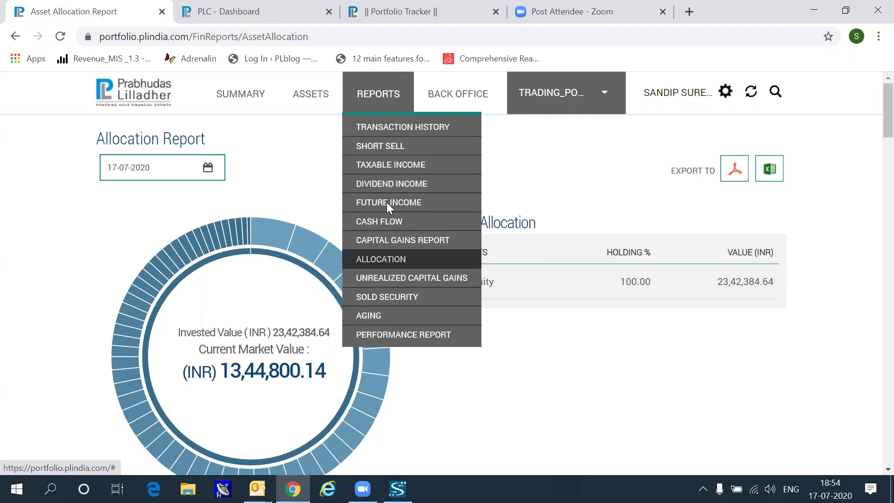
left_click(385, 279)
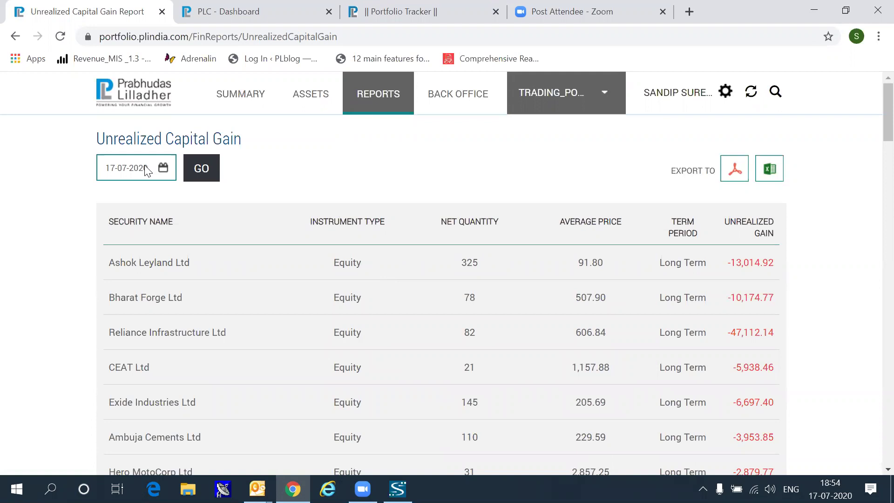
left_click(163, 168)
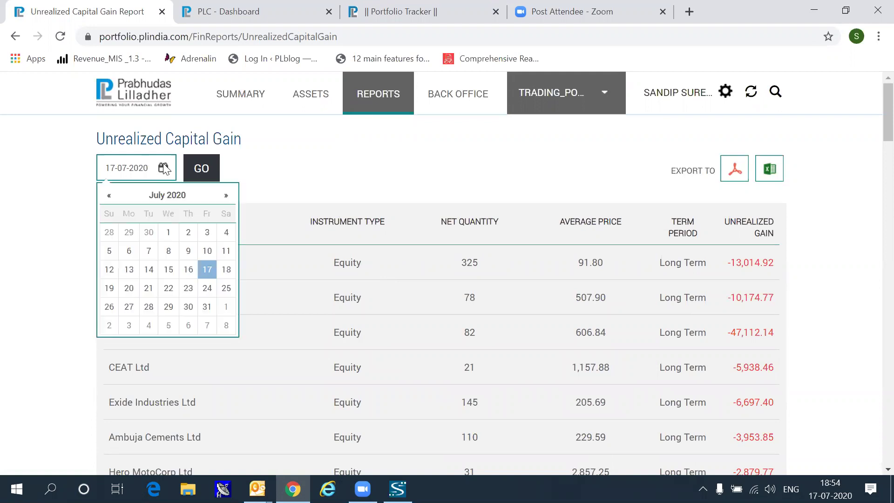
left_click(263, 175)
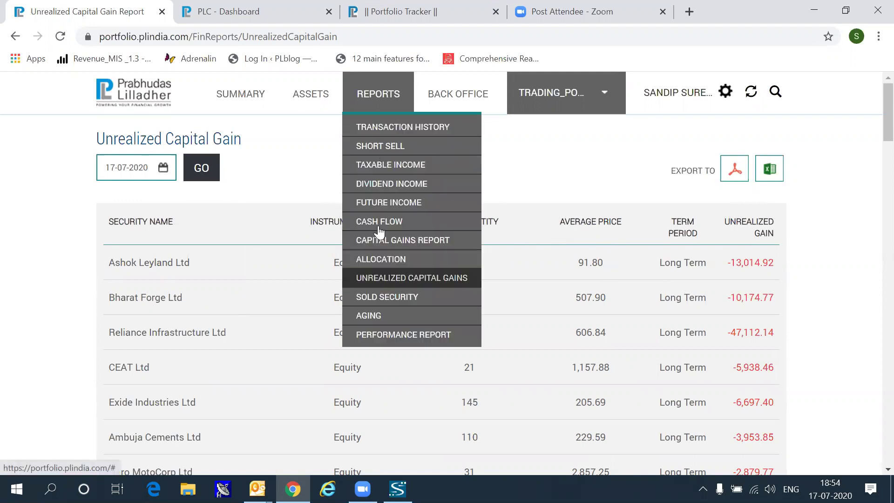
Open the Aging report, showing Axis Bank Ltd 11 days from long term at -4,852.64.
left_click(374, 316)
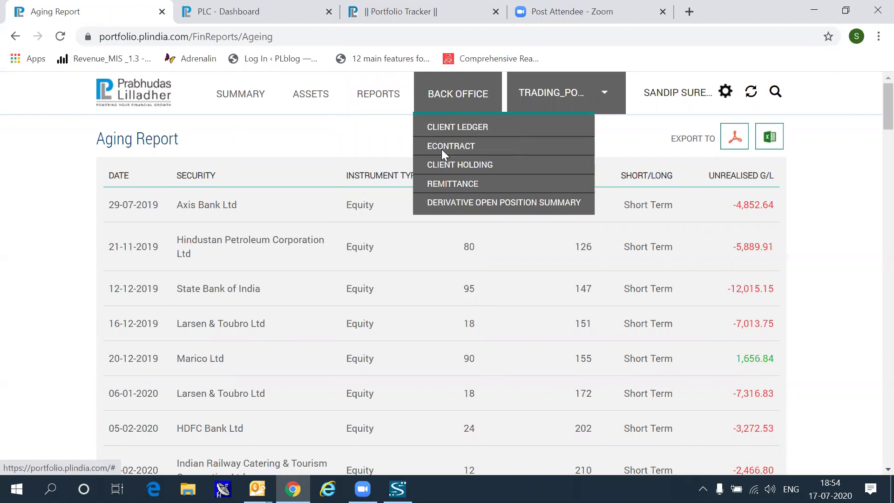
Review the Client Ledger, then open Client Holding showing Ambuja Cements at 110 shares worth 21175.
left_click(442, 149)
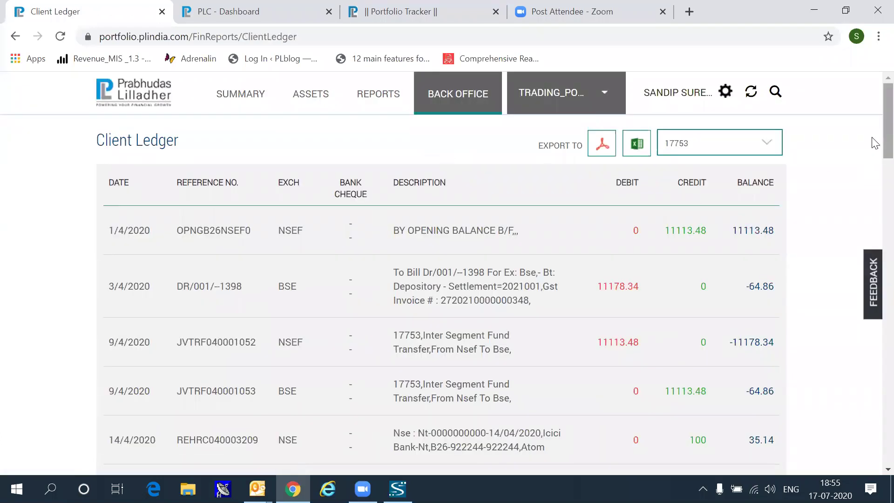
left_click_drag(887, 139, 858, 155)
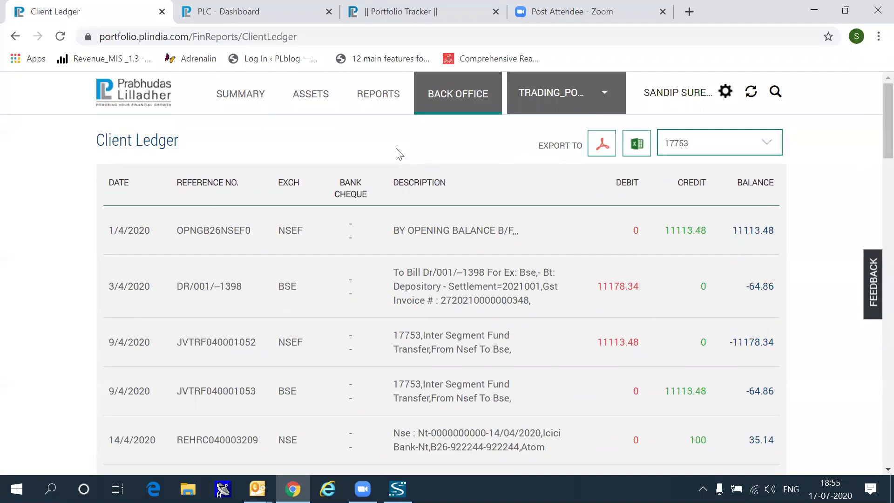
mouse_move(399, 154)
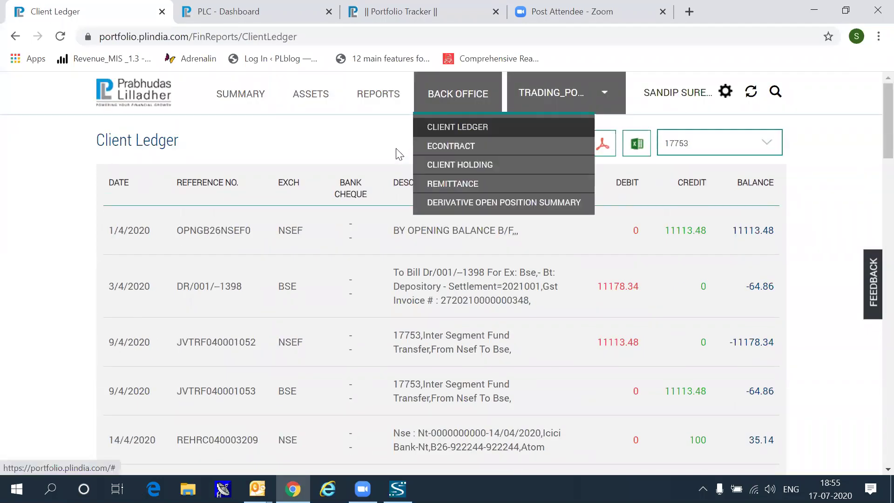
left_click(441, 166)
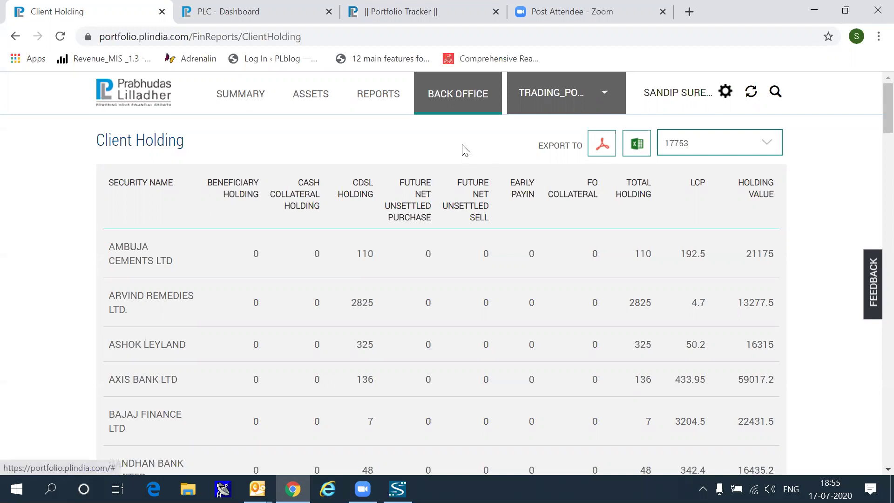
mouse_move(462, 145)
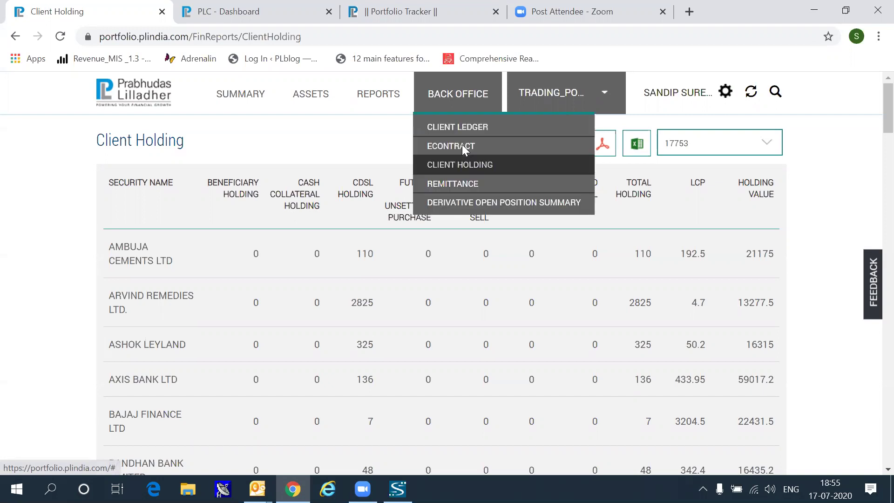
View the Remittance records, then the empty Derivatives Open Position Summary, and check the account options list.
left_click(467, 185)
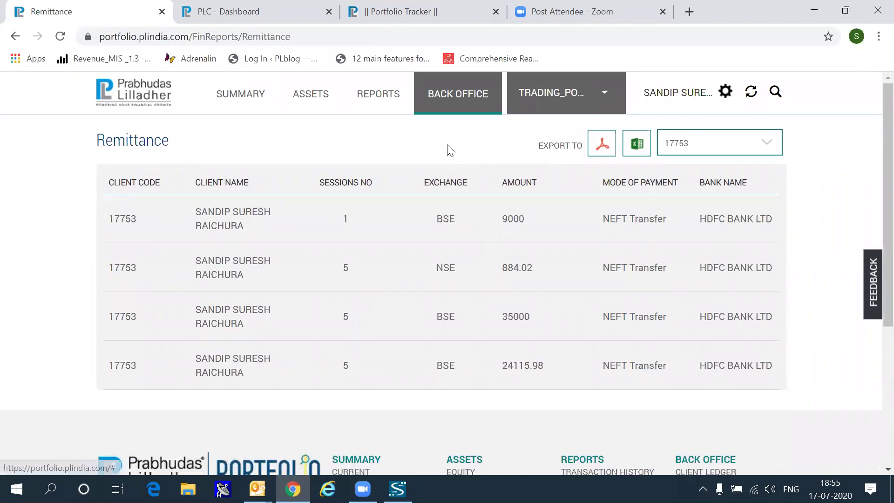
mouse_move(448, 148)
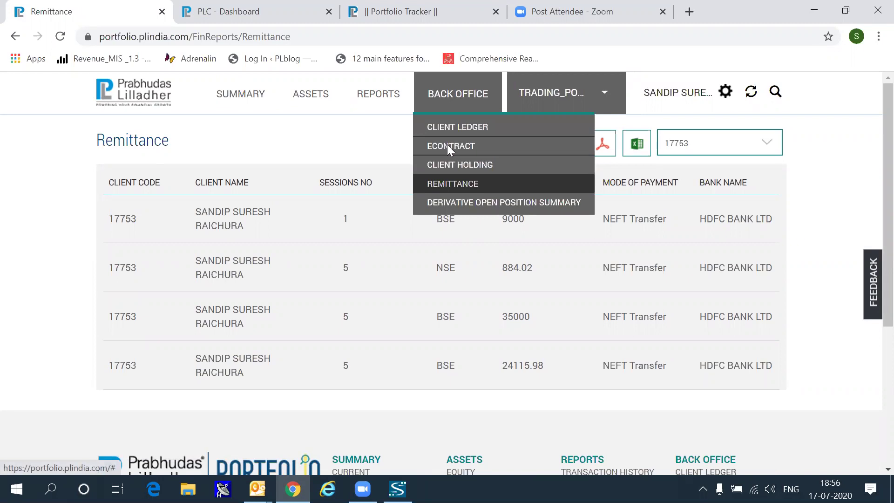
left_click(466, 203)
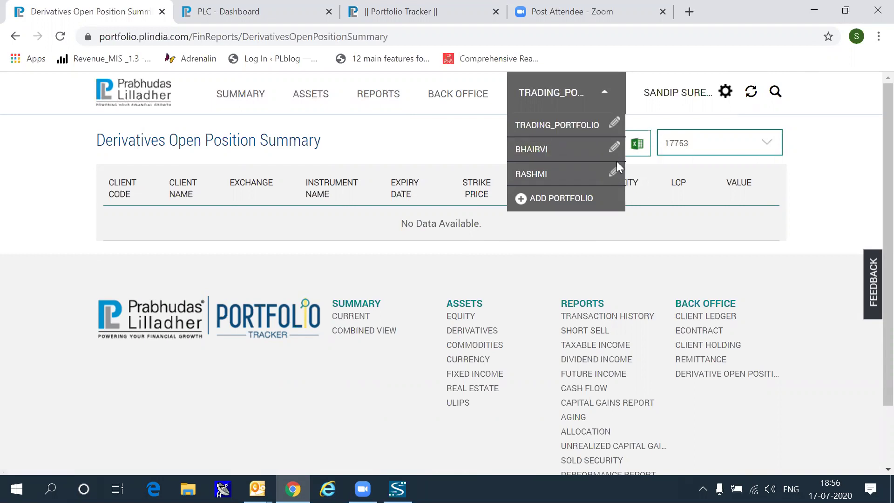
left_click(654, 110)
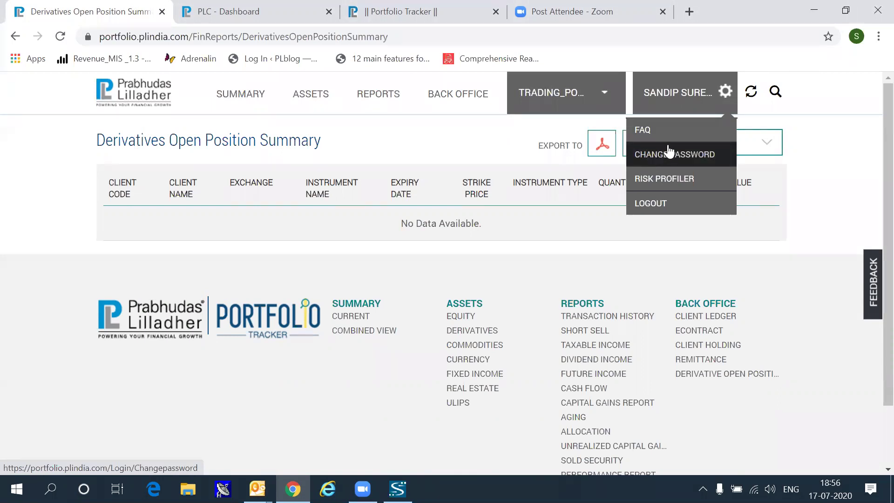
left_click(807, 148)
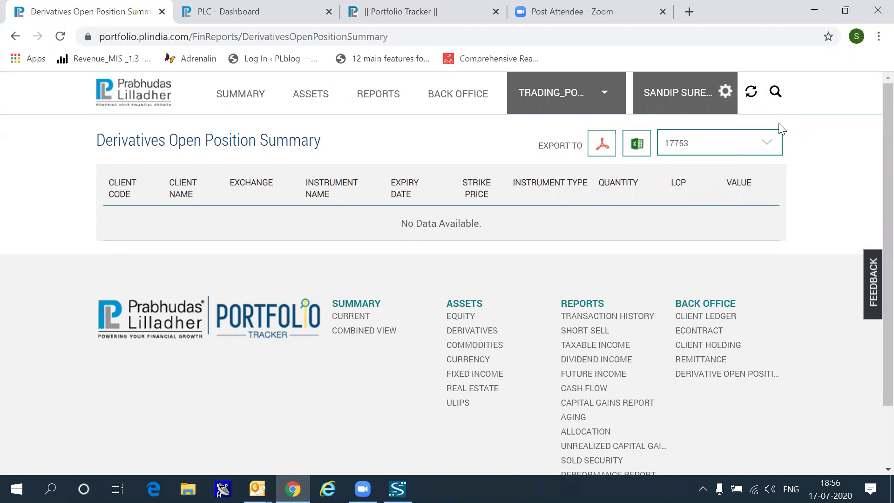
Search the scrip 'acc', pick ACC Ltd from the suggestions, and submit the search.
left_click(774, 94)
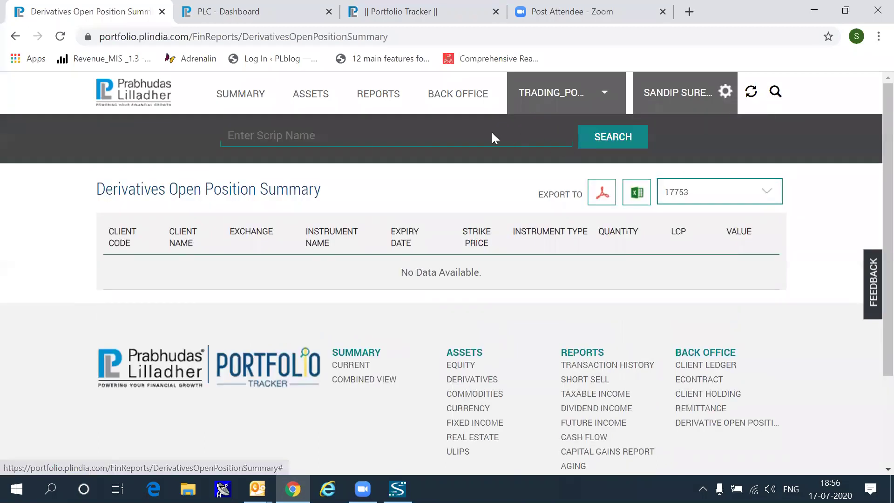
type("acc")
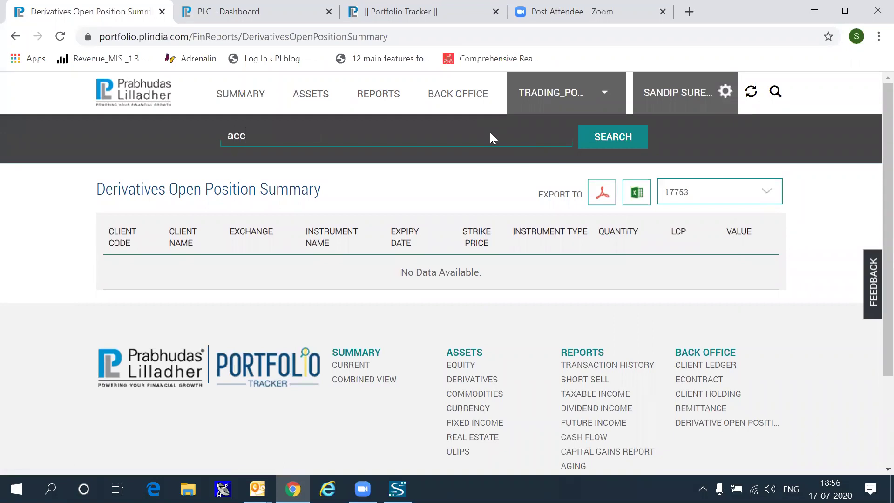
left_click(602, 137)
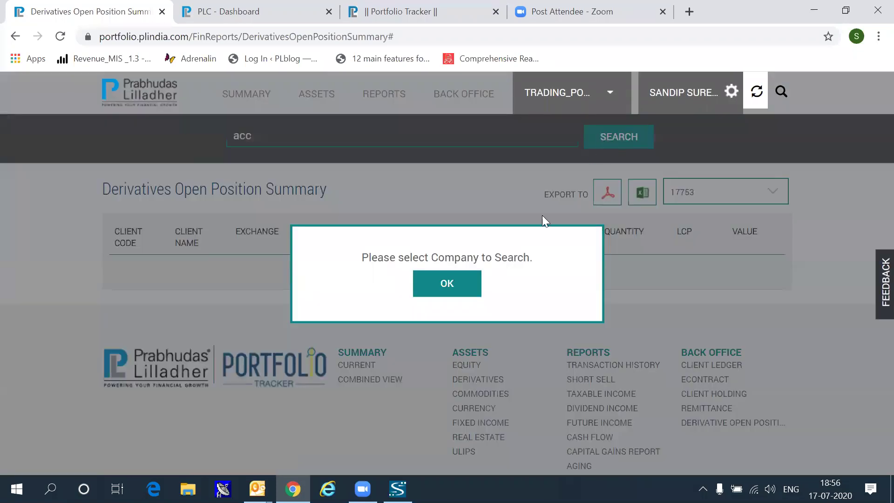
left_click(447, 279)
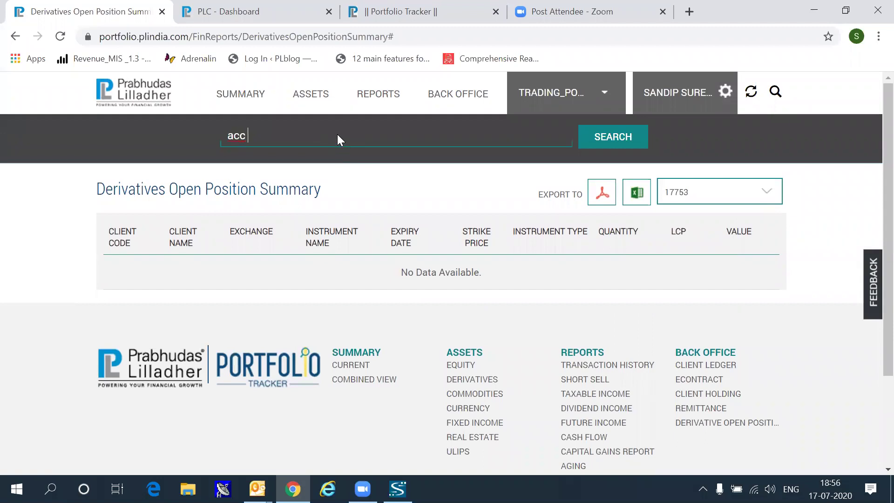
left_click(339, 135)
left_click(264, 157)
left_click(617, 146)
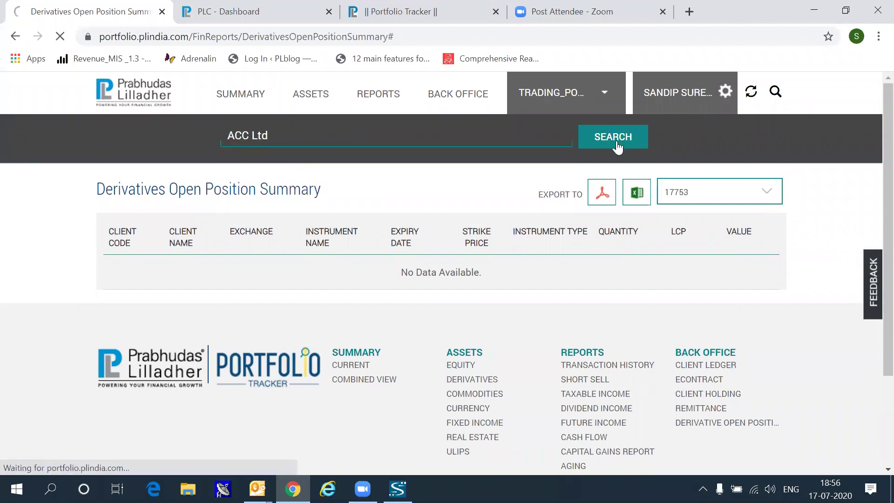